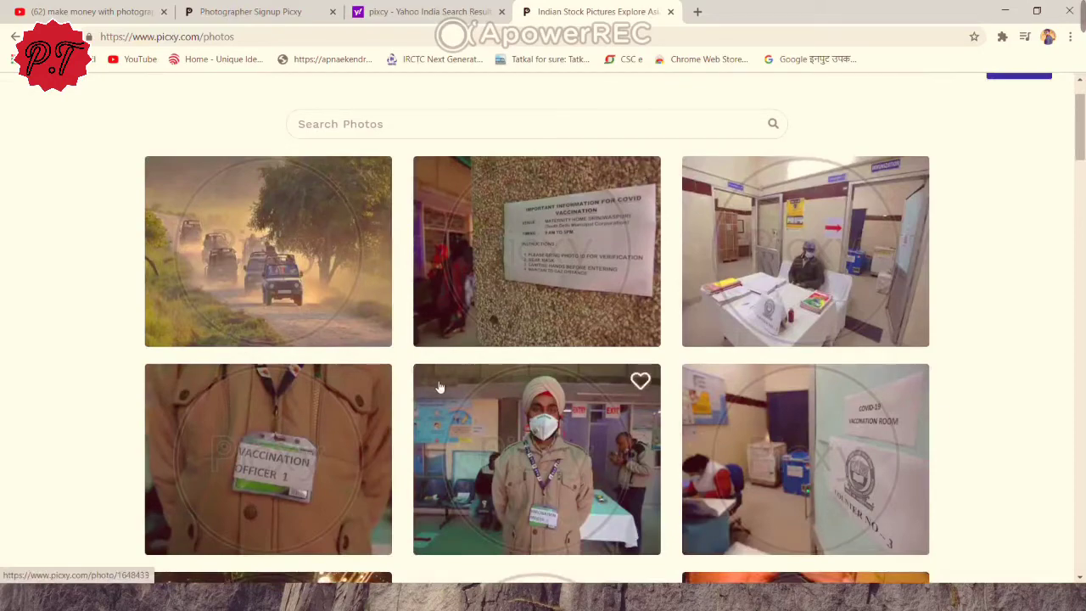
- Open the green cardamom pods image from the photo gallery and choose its Super saver plan Digital Usage option
scroll(461, 409, down, 6)
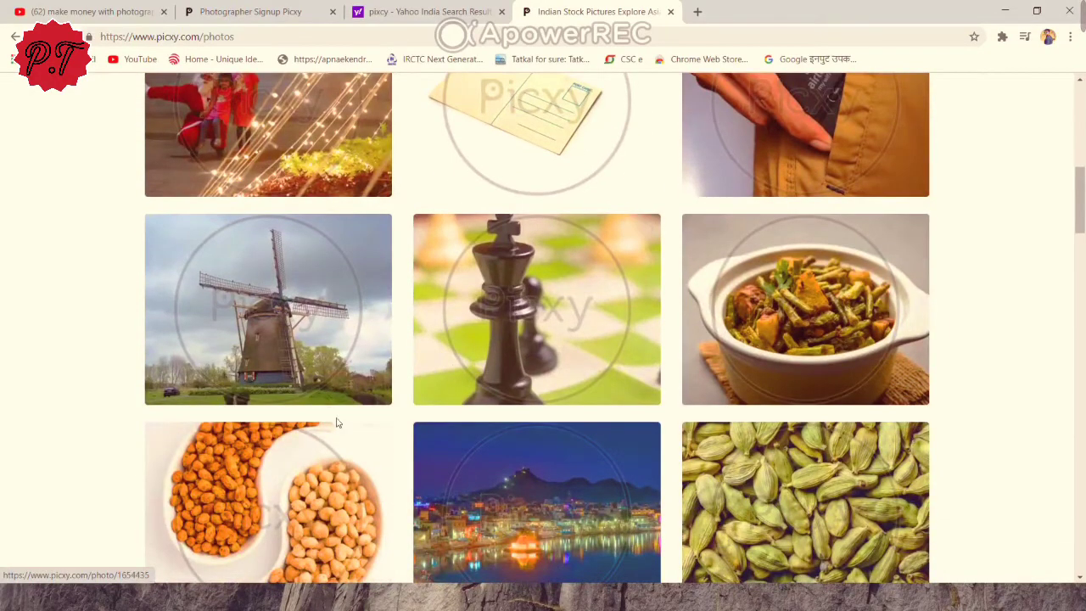
scroll(679, 399, down, 2)
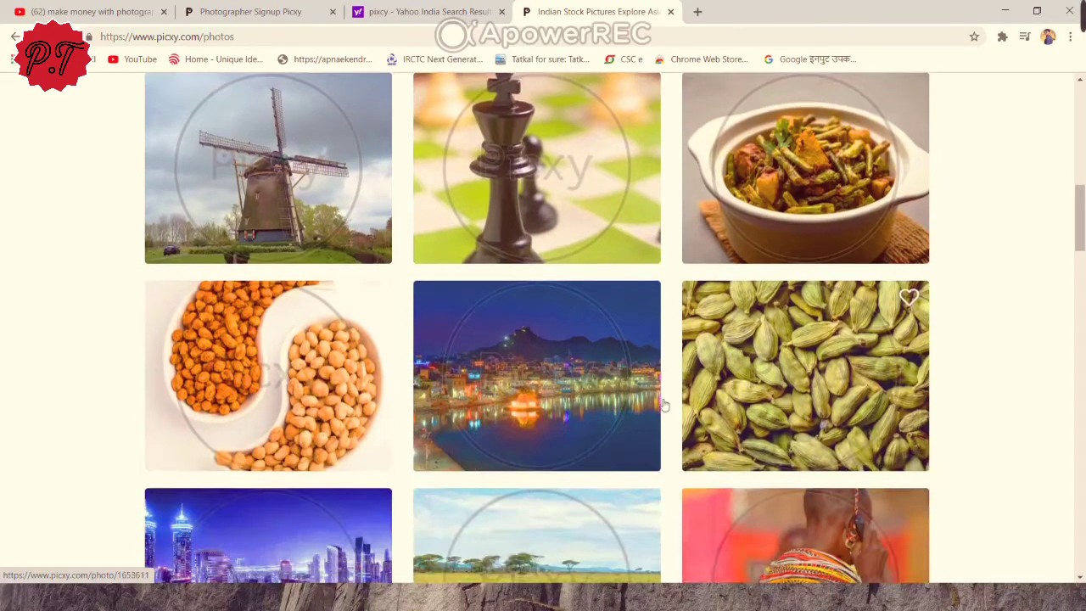
click(801, 353)
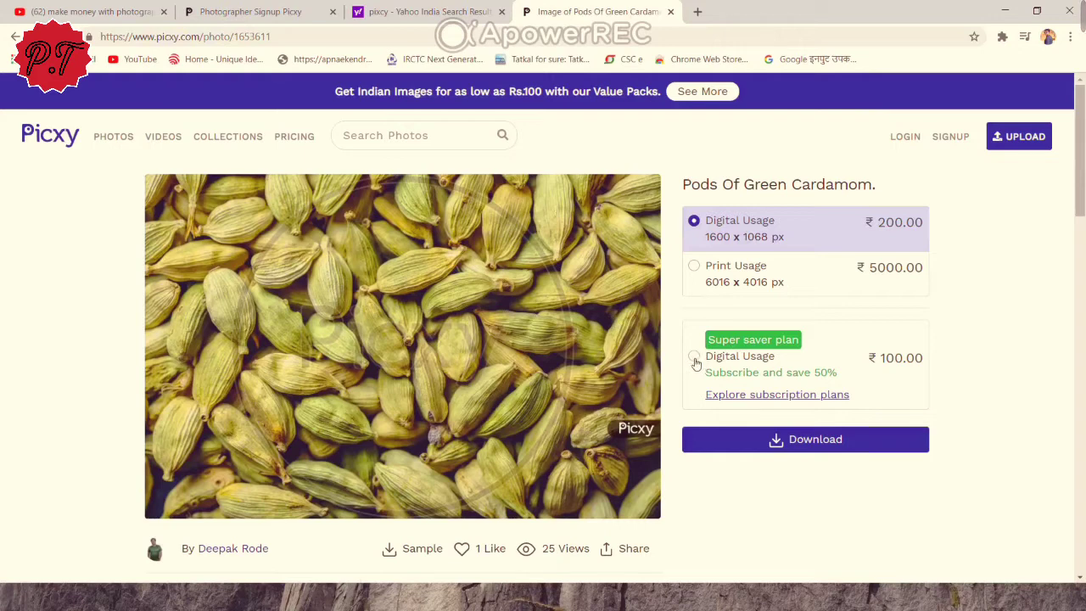
click(695, 359)
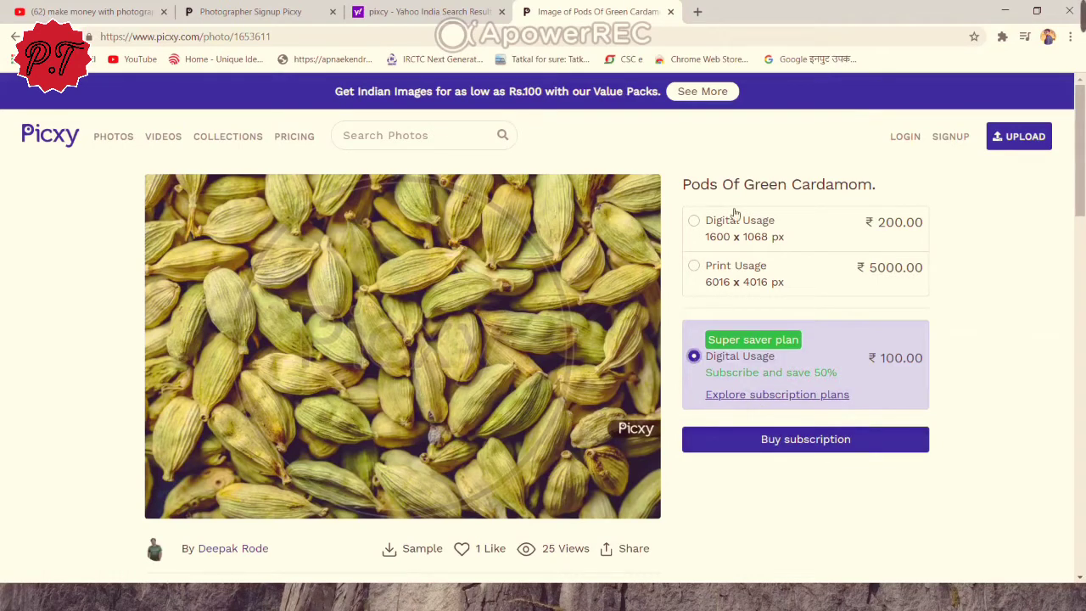
click(768, 17)
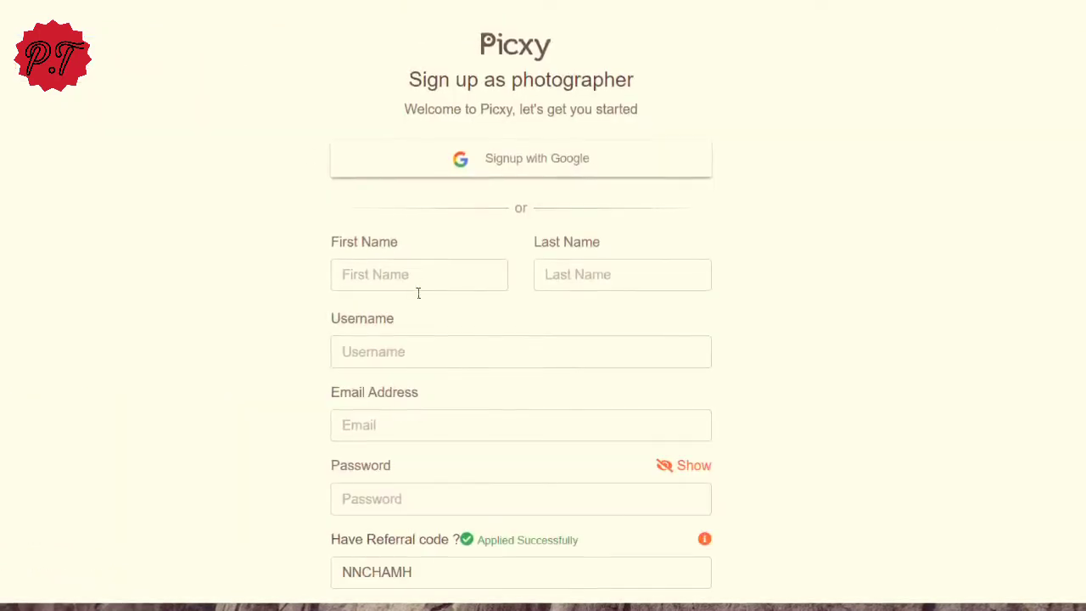
- Examine the name, username, email address and password fields of the photographer sign-up form
click(424, 285)
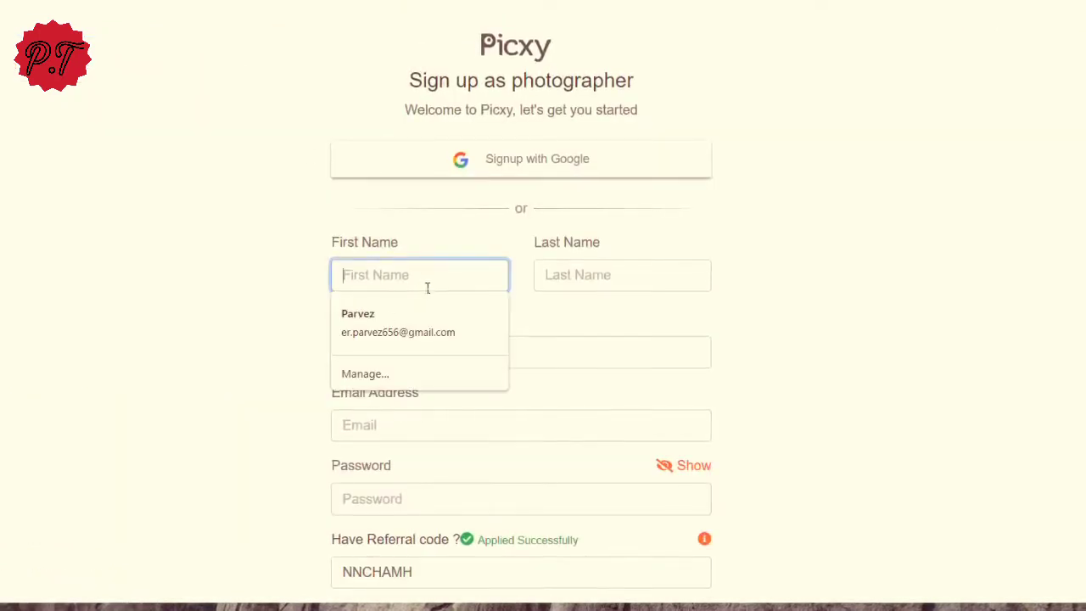
click(552, 274)
click(469, 366)
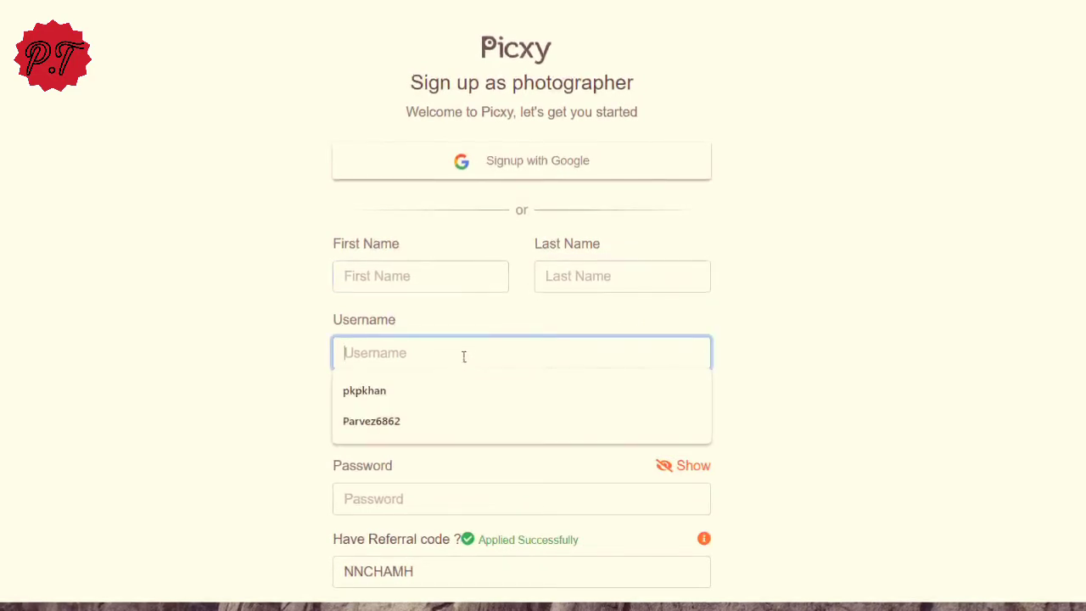
click(424, 327)
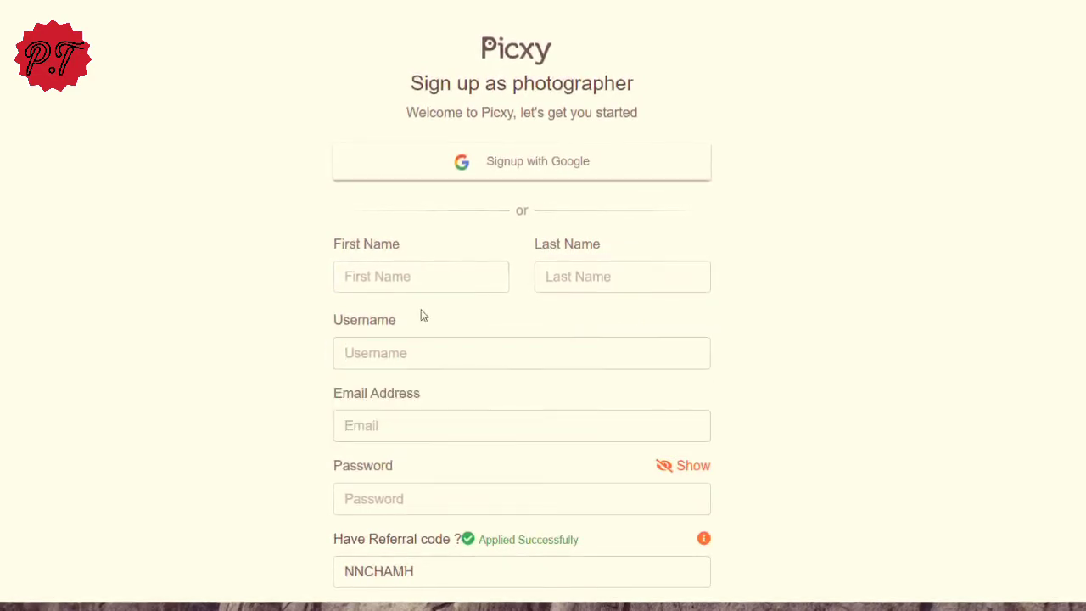
click(418, 428)
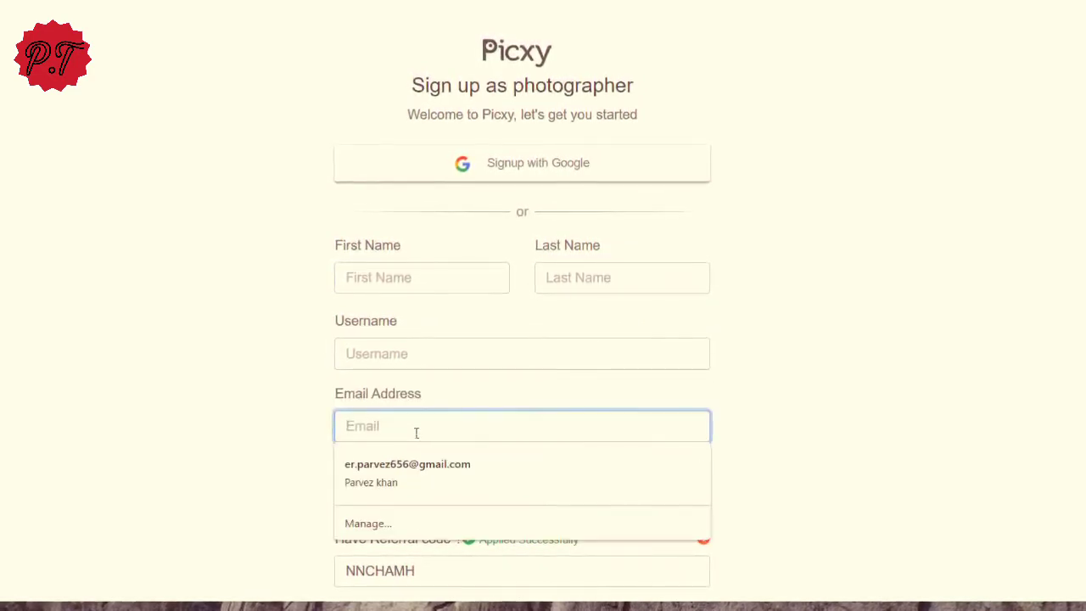
scroll(420, 424, down, 2)
click(364, 372)
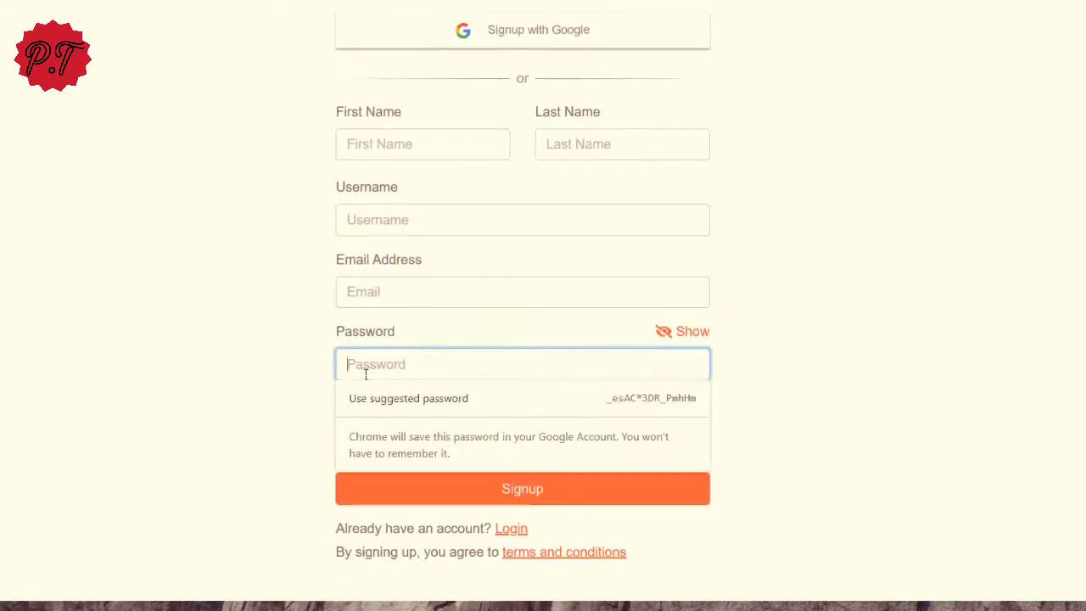
click(274, 410)
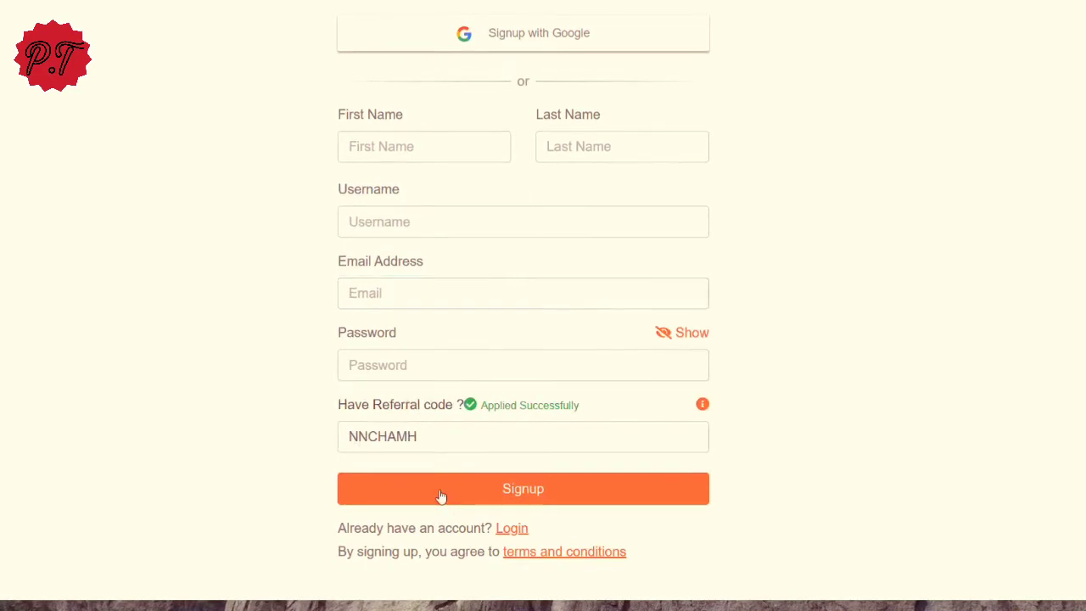
- Submit the photographer sign-up form with the full name, username, e-mail and account password, declining to save the password in the browser
scroll(441, 495, up, 2)
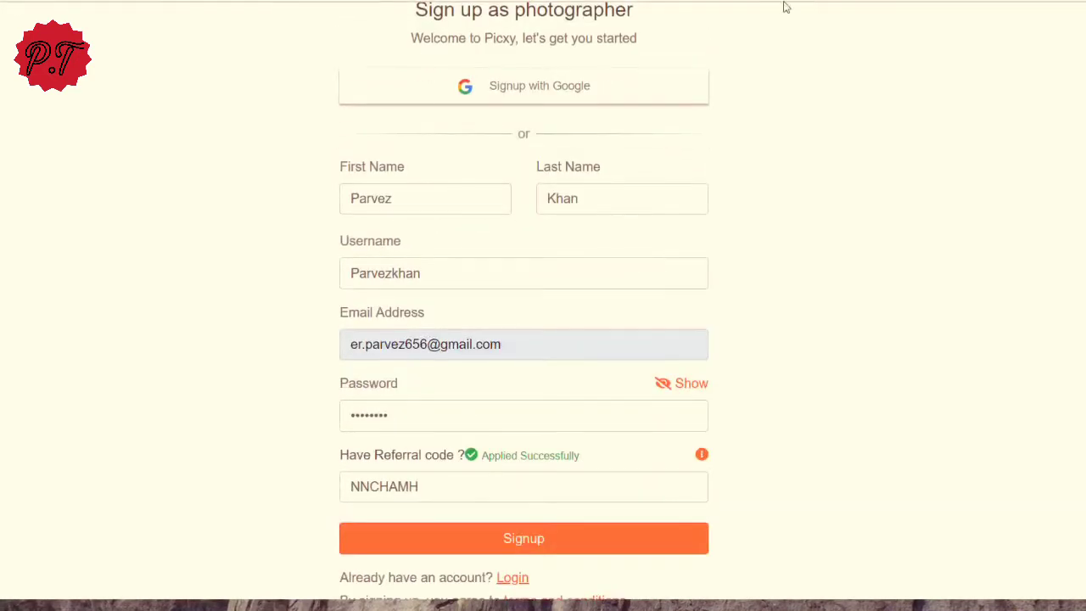
scroll(533, 350, down, 1)
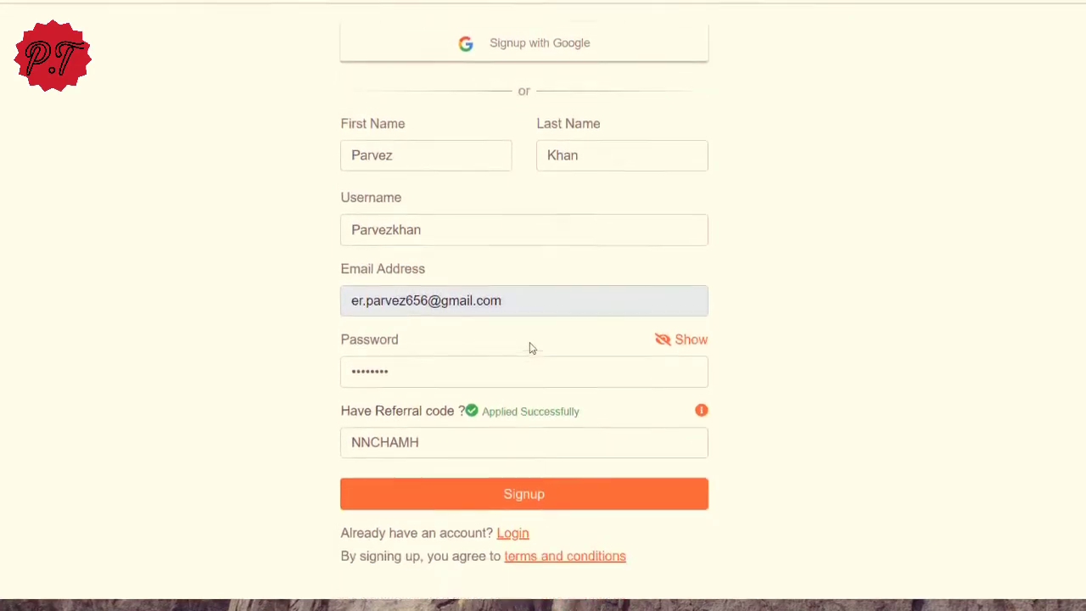
scroll(568, 523, up, 2)
scroll(573, 501, down, 2)
click(574, 490)
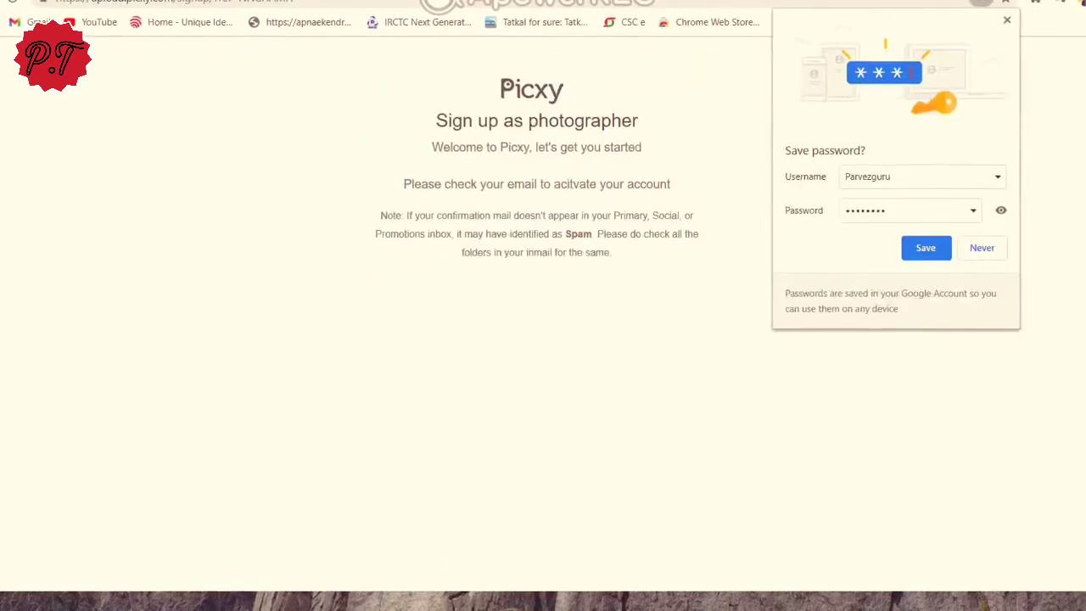
click(975, 255)
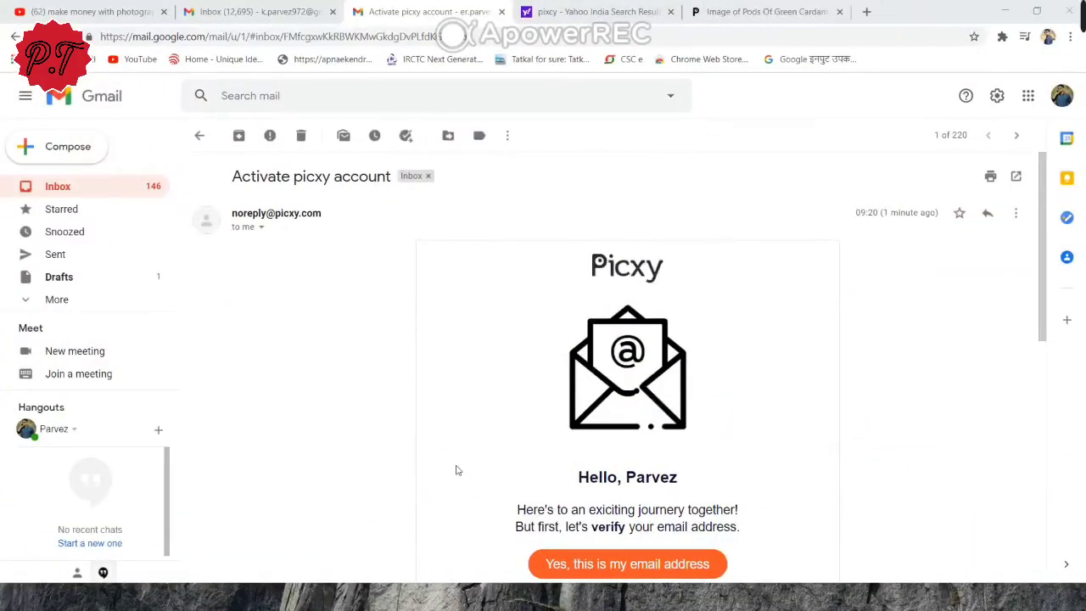
- Verify the e-mail address through the Picxy account activation message in Gmail
scroll(501, 462, down, 2)
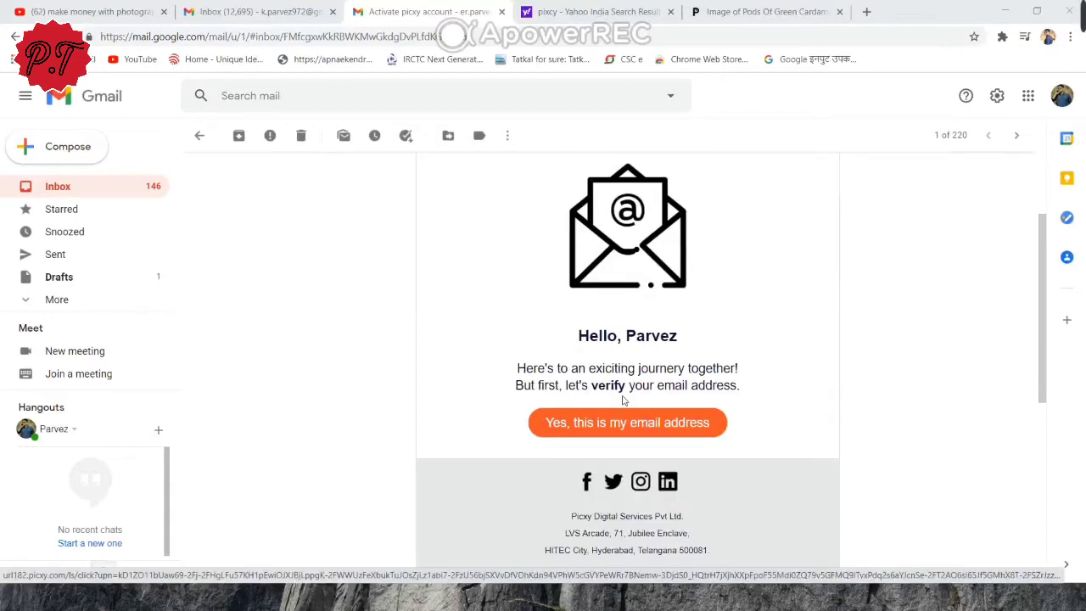
click(631, 426)
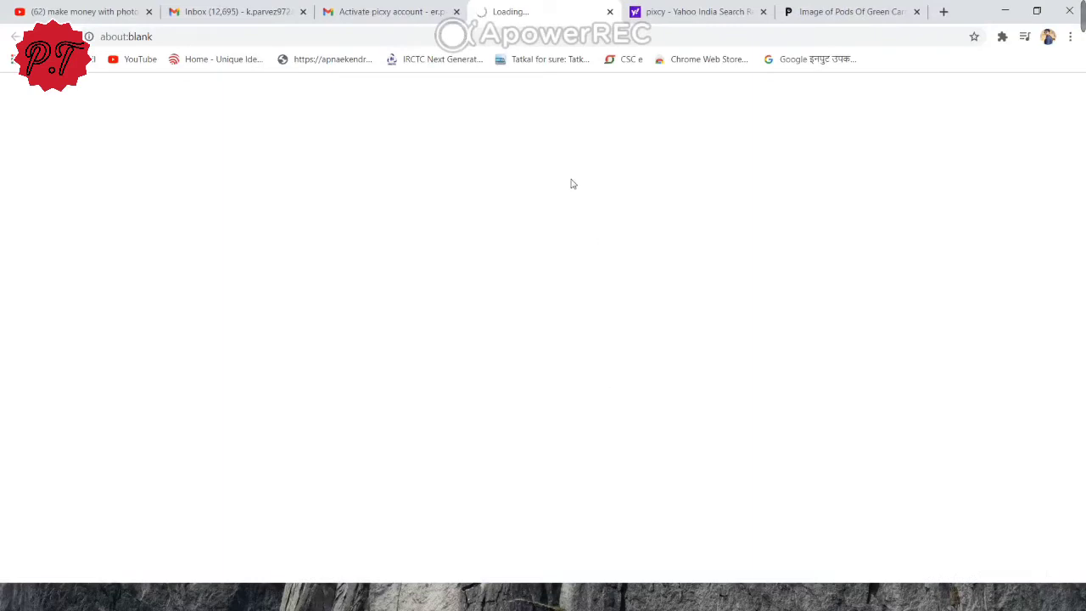
mouse_move(1058, 6)
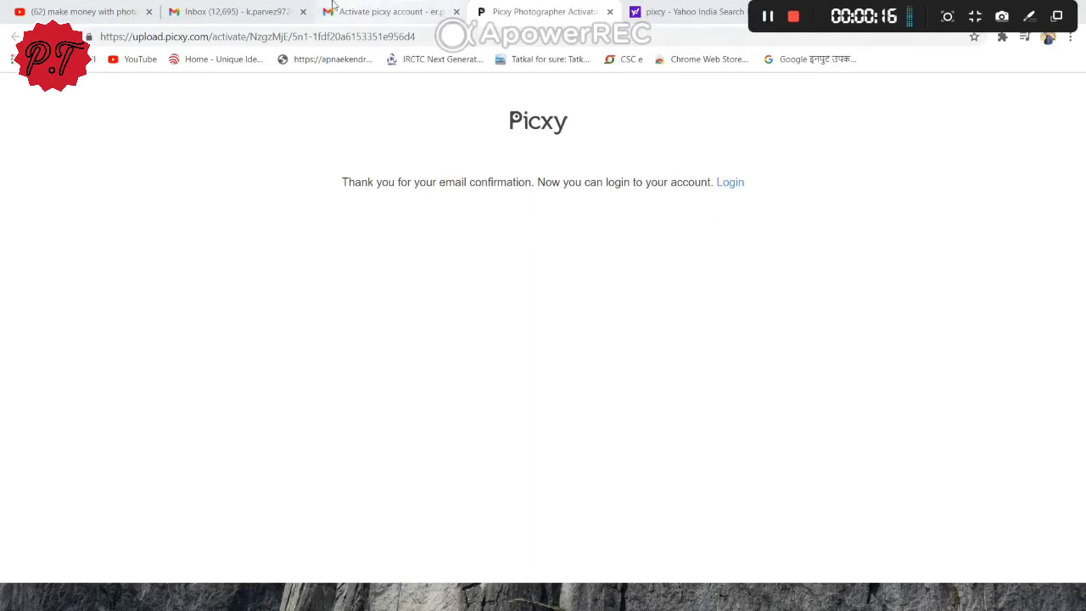
click(769, 17)
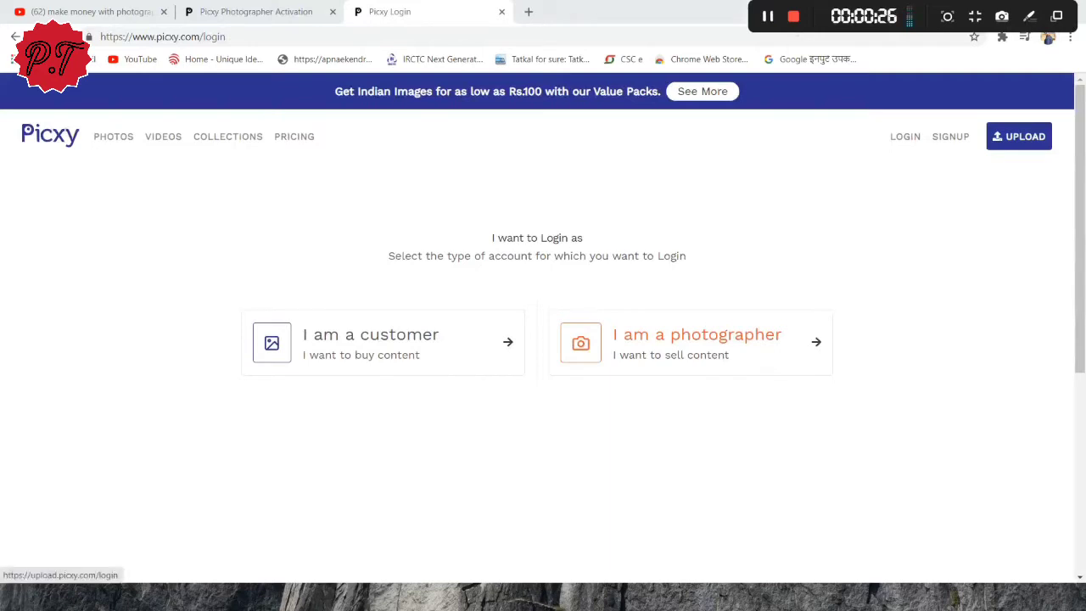
- Log in to Picxy as a photographer with the account's username or e-mail and password
click(696, 342)
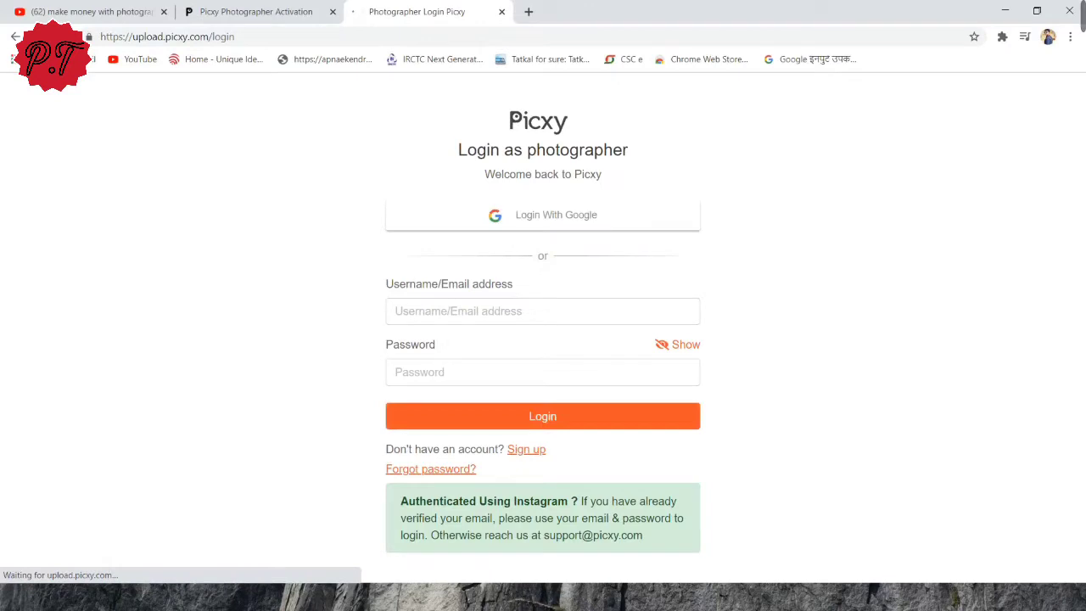
click(509, 311)
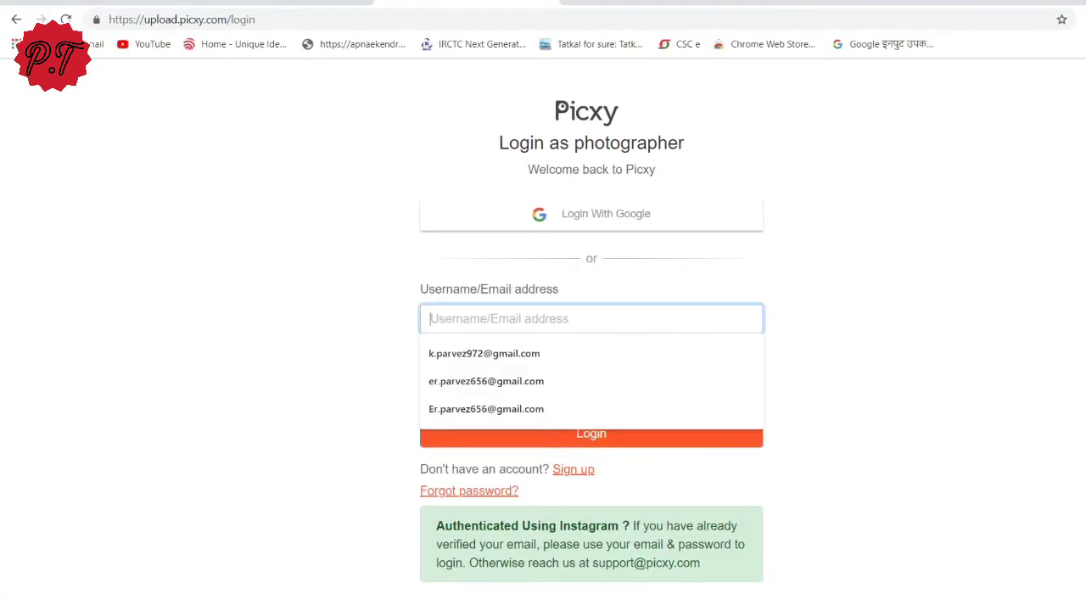
key(Escape)
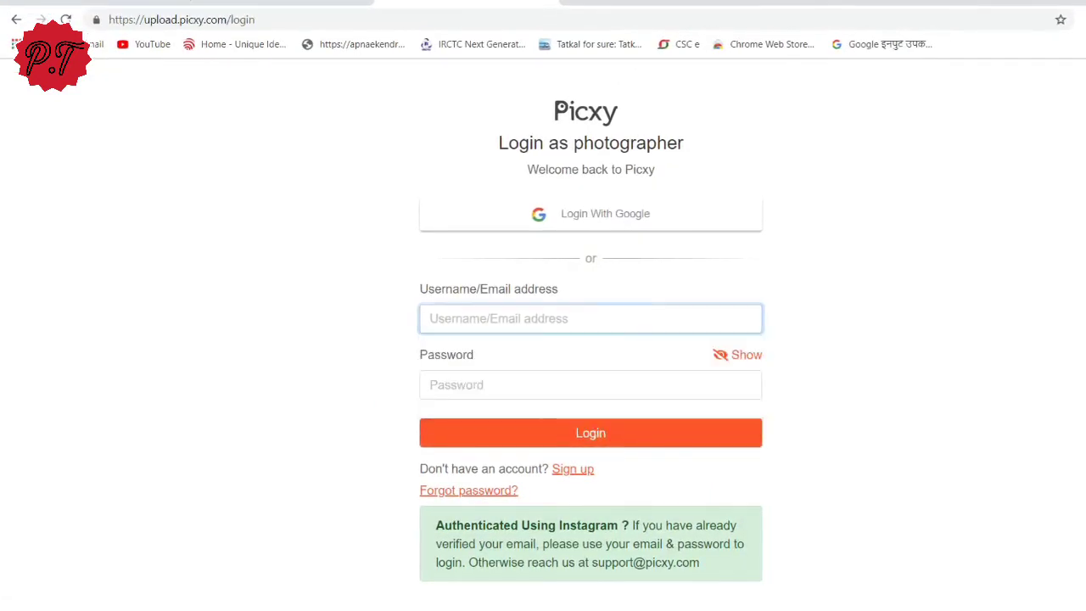
click(510, 384)
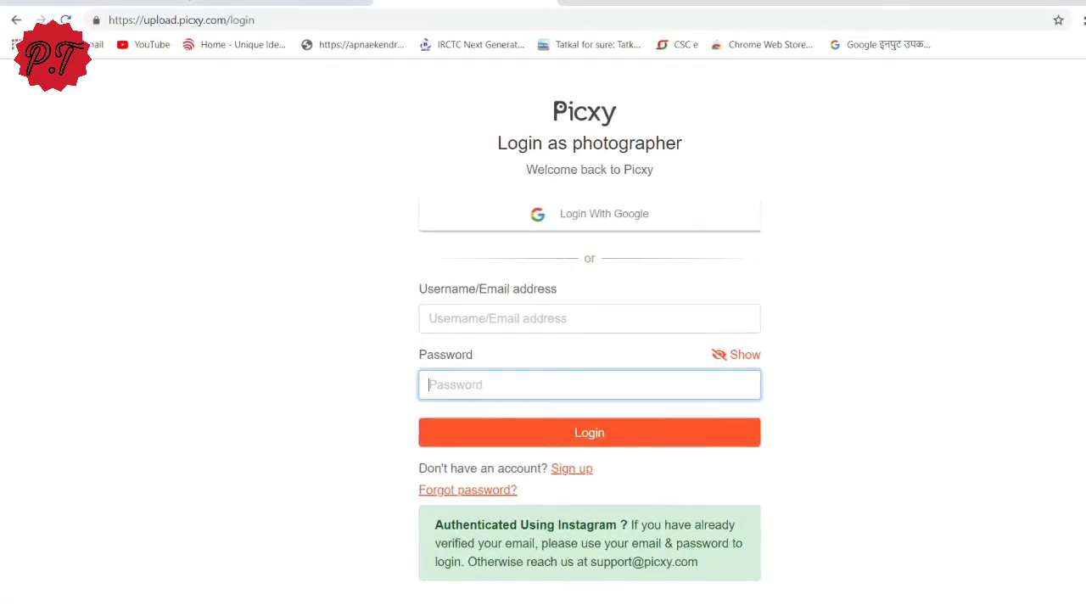
key(Return)
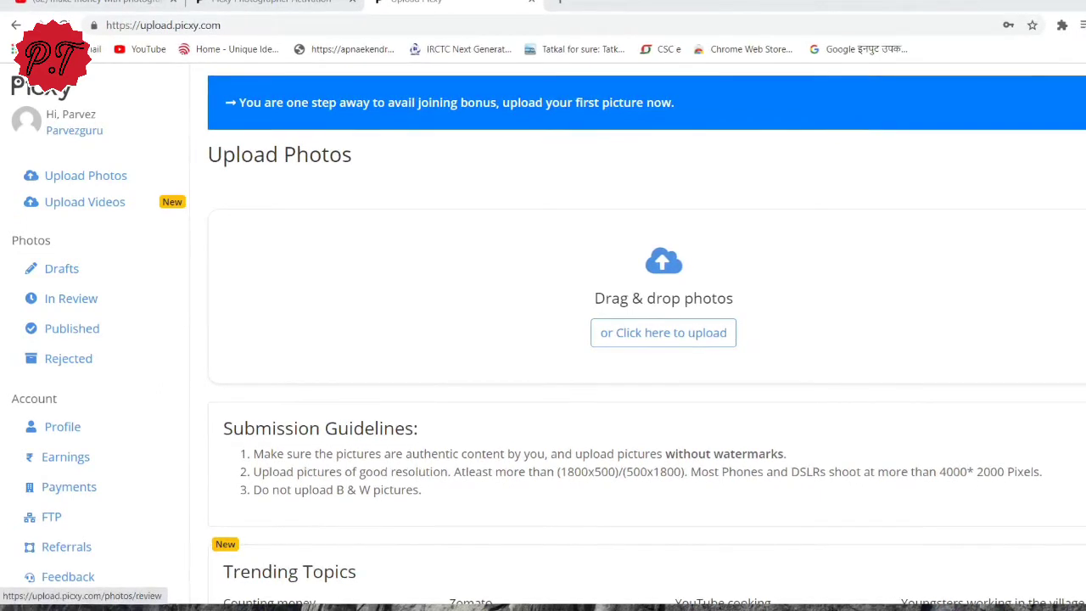
- View the In Review and Published photo sections, and open the account's Payments page
click(71, 298)
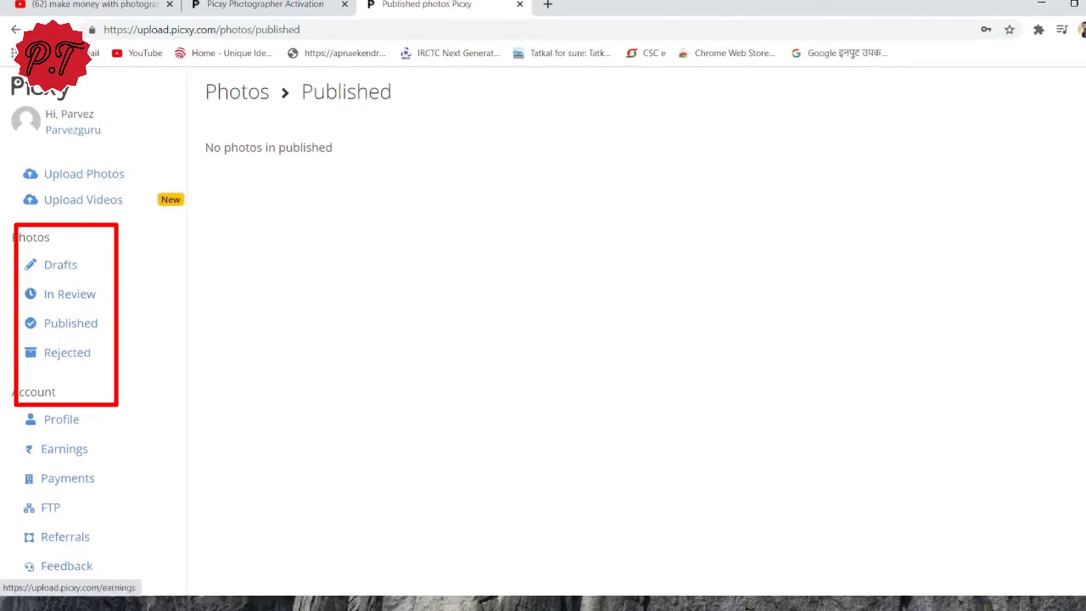
scroll(64, 422, down, 1)
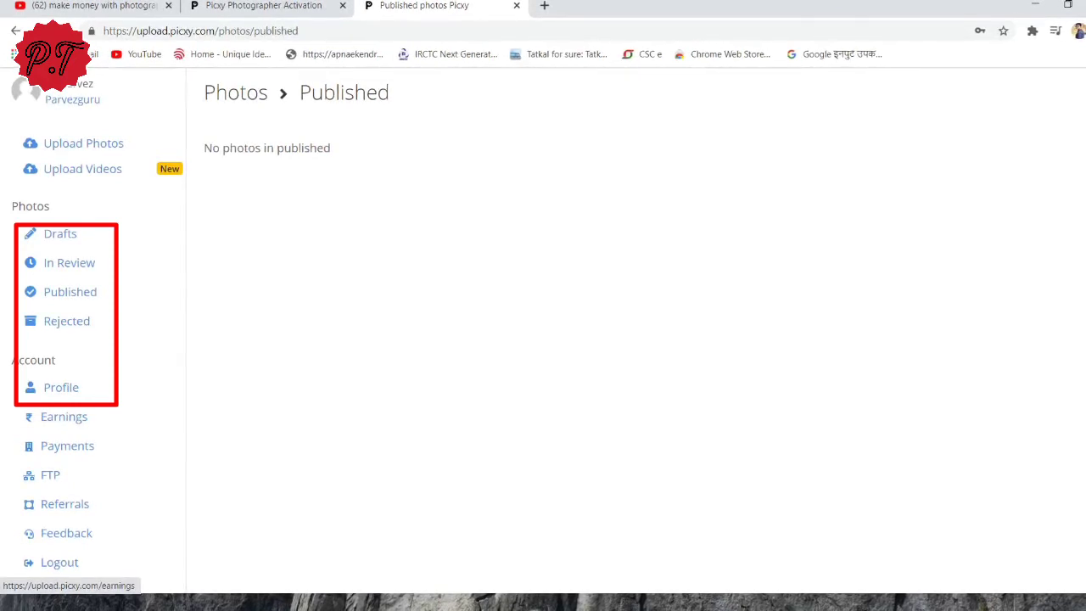
click(67, 446)
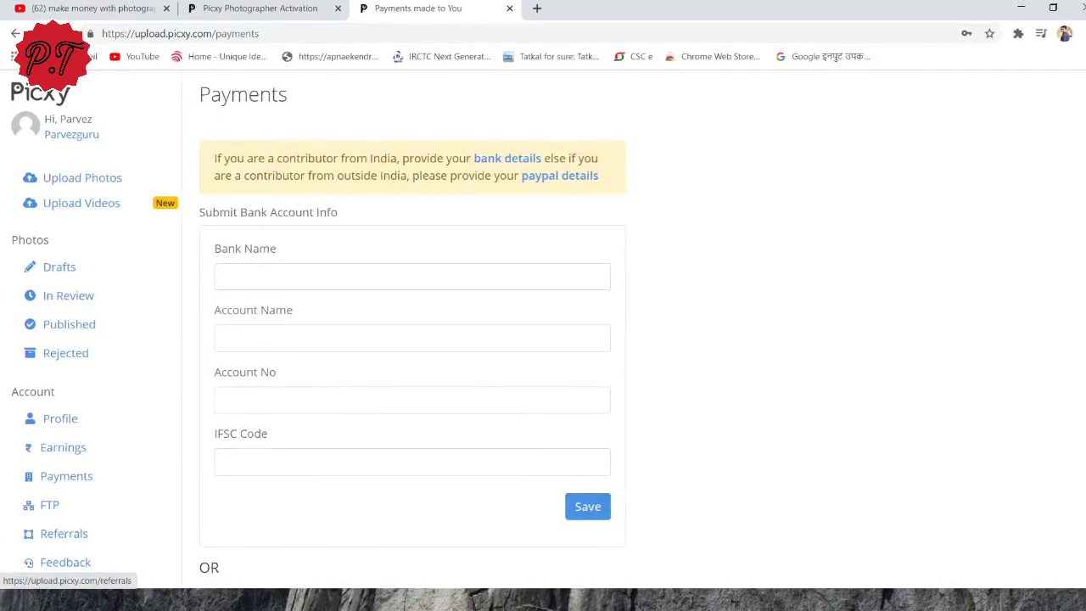
- Open the Referrals page and read through the referral summary, payout notes and Referral Program FAQs
click(64, 534)
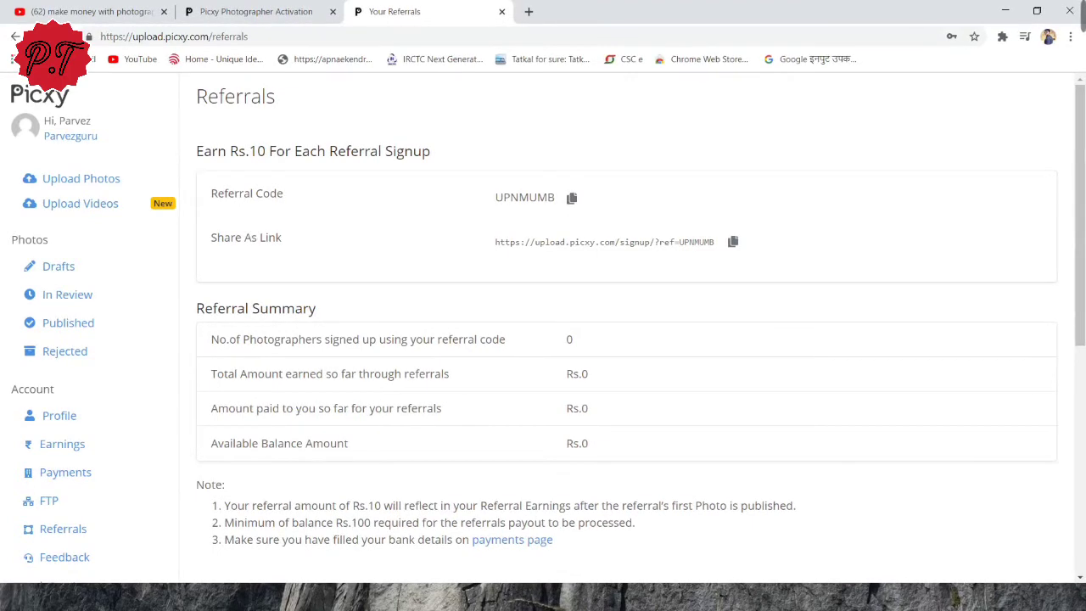
scroll(223, 307, down, 3)
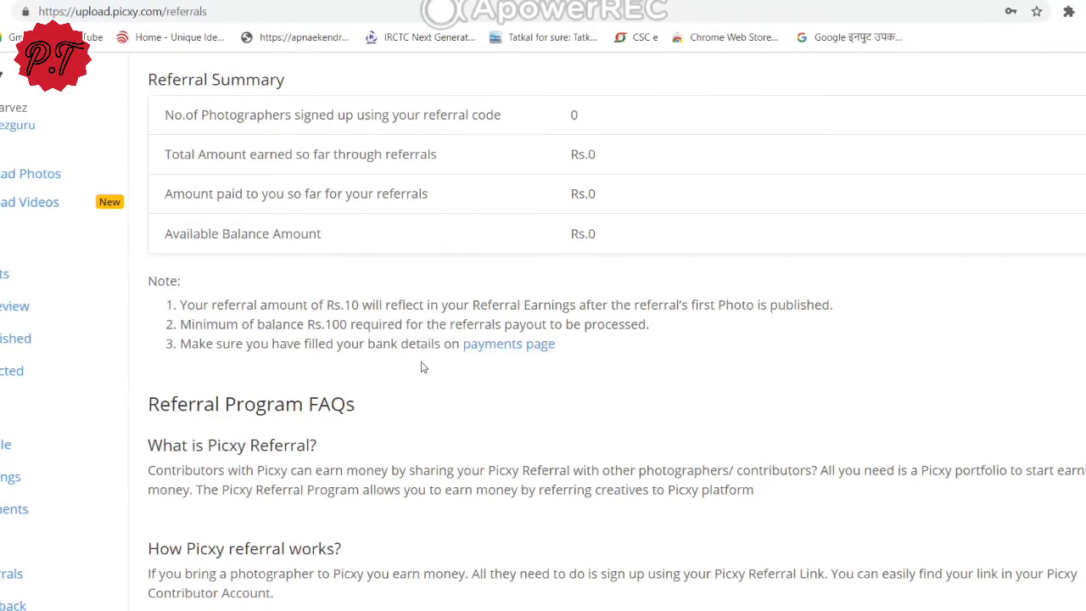
scroll(423, 366, down, 3)
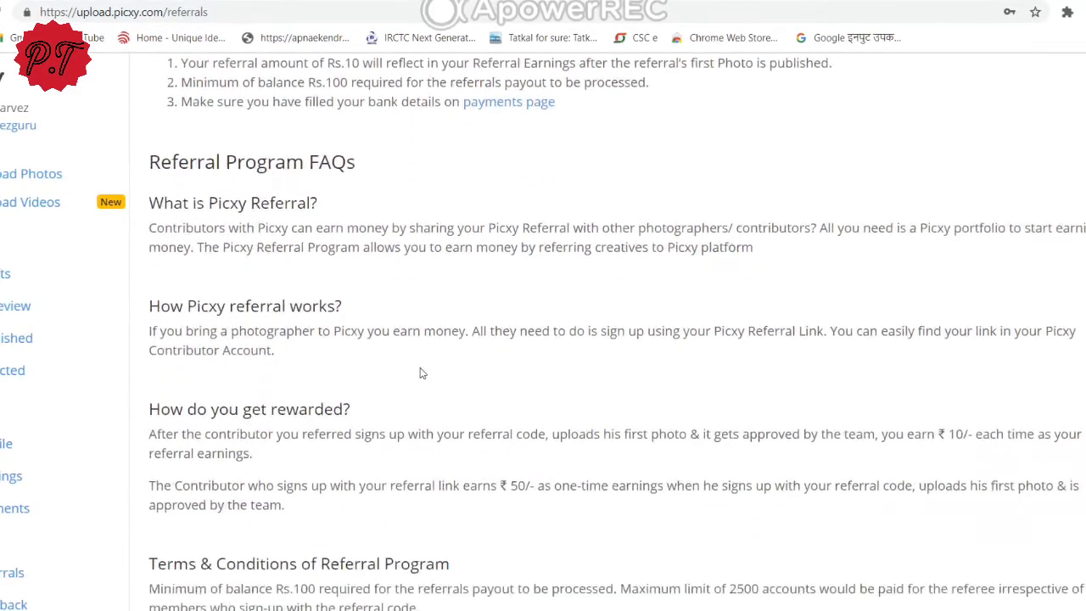
scroll(421, 371, down, 1)
scroll(357, 459, up, 1)
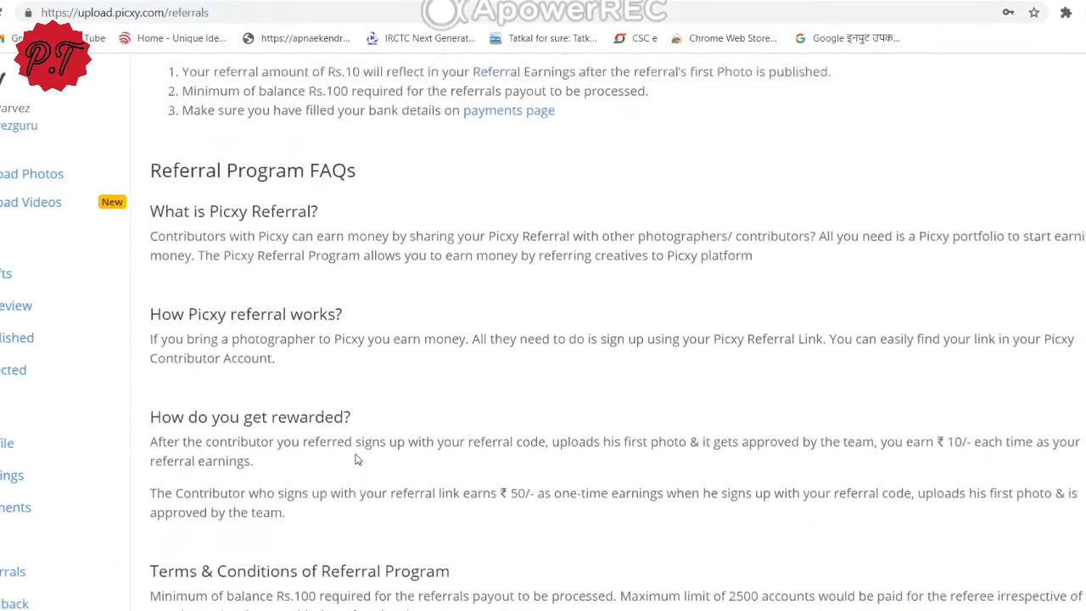
scroll(357, 459, up, 5)
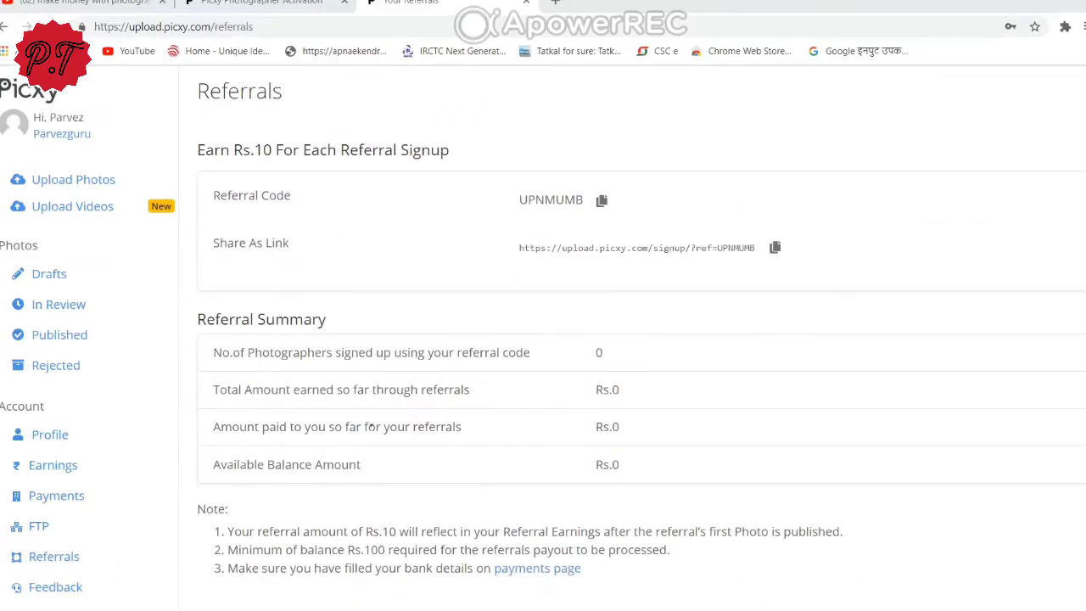
- Upload the photo PSX_20210102_134058.jpg from the Upload Photos page
click(40, 184)
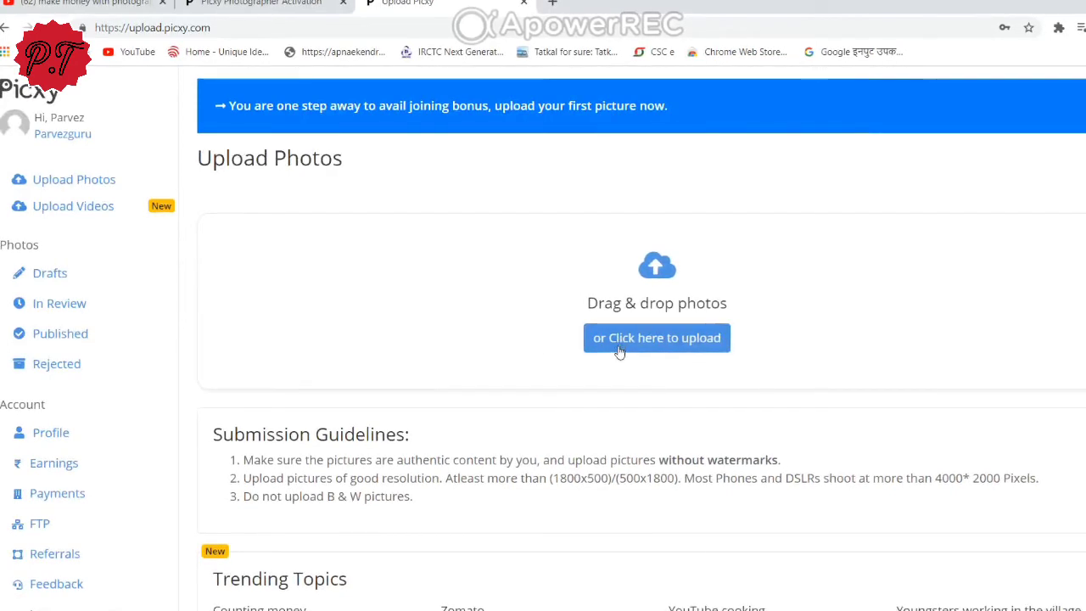
scroll(620, 350, down, 1)
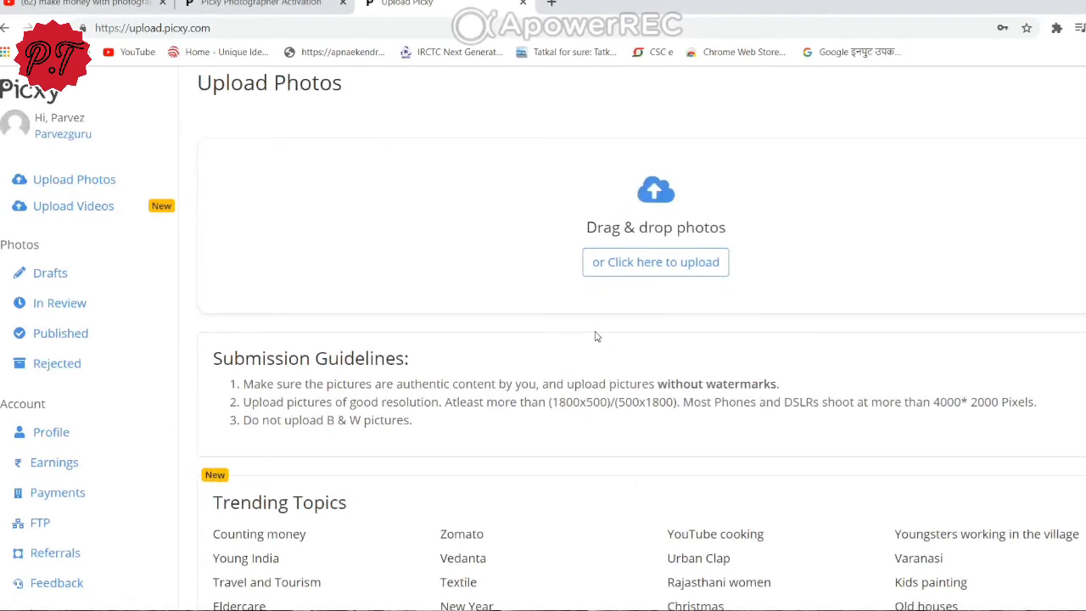
click(605, 262)
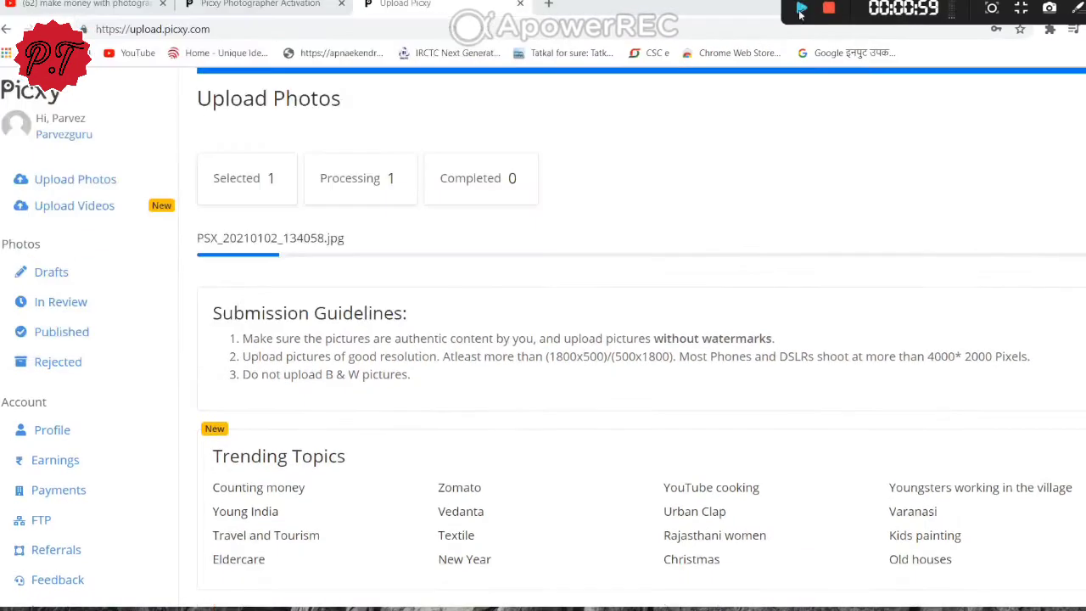
click(801, 14)
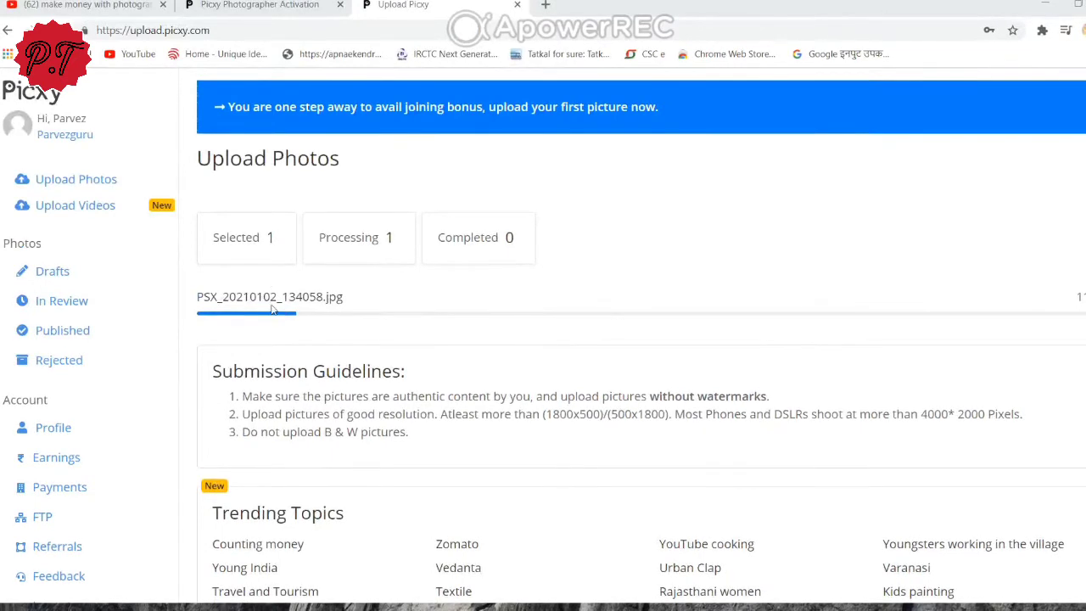
mouse_move(921, 8)
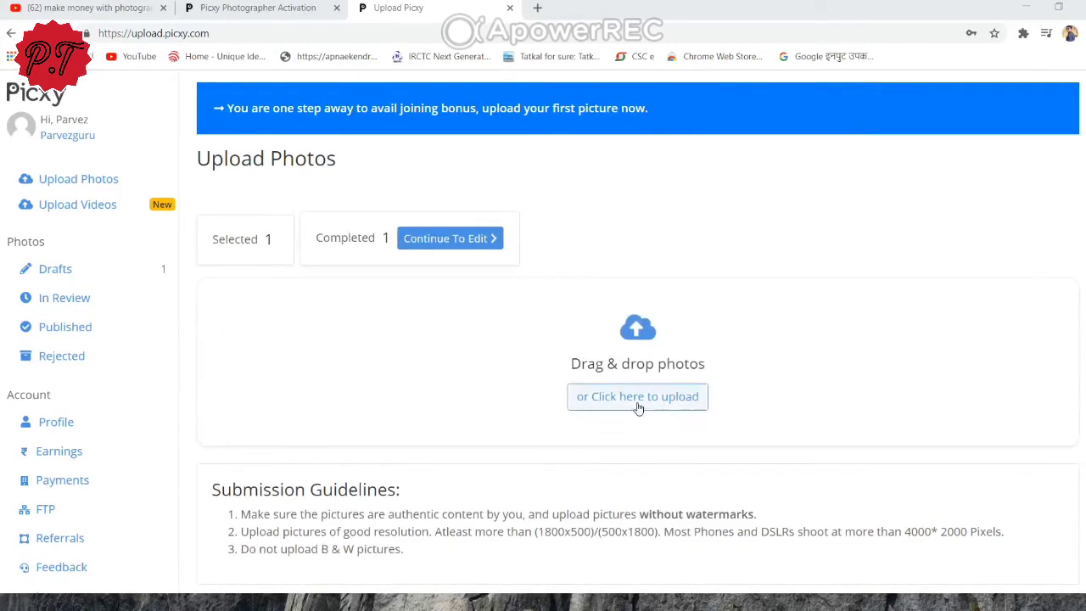
scroll(437, 544, down, 1)
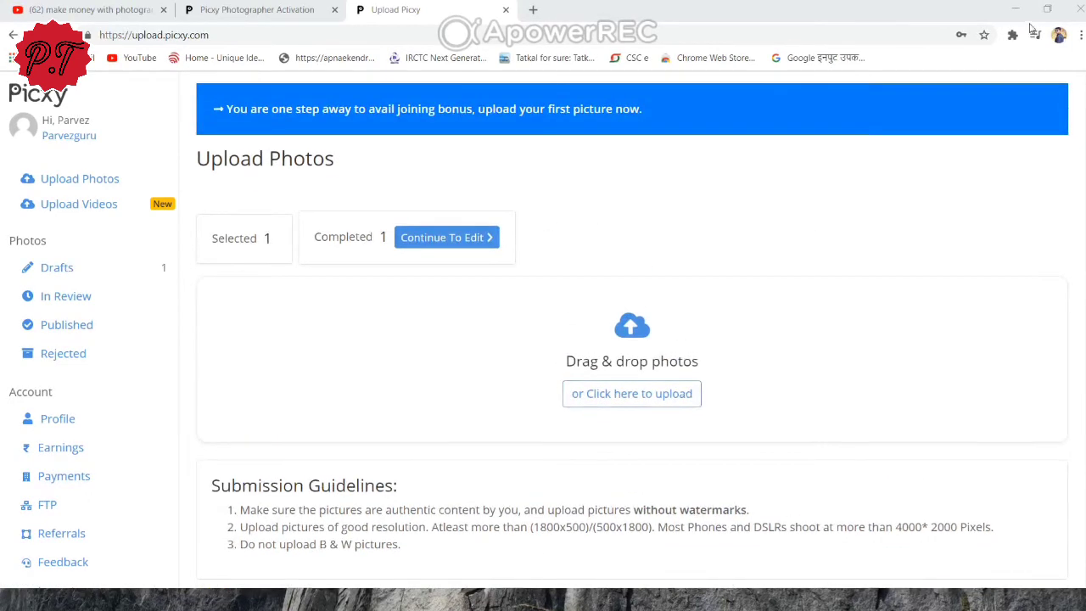
- Open the motorcycle photo in Drafts, give it the title "Bike rider" and the location "india", and send it to review
click(84, 274)
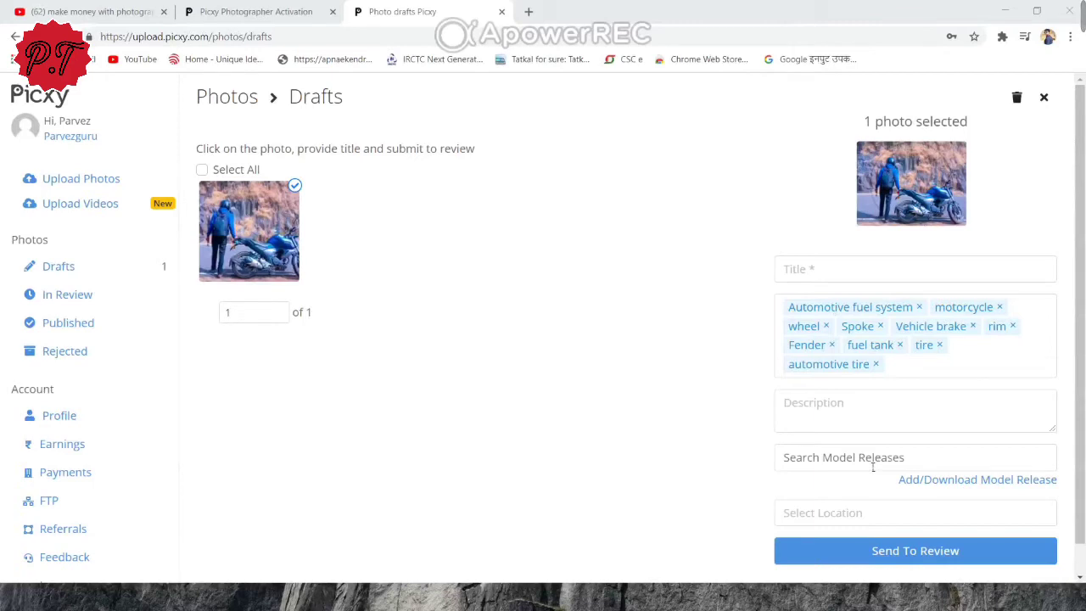
click(857, 524)
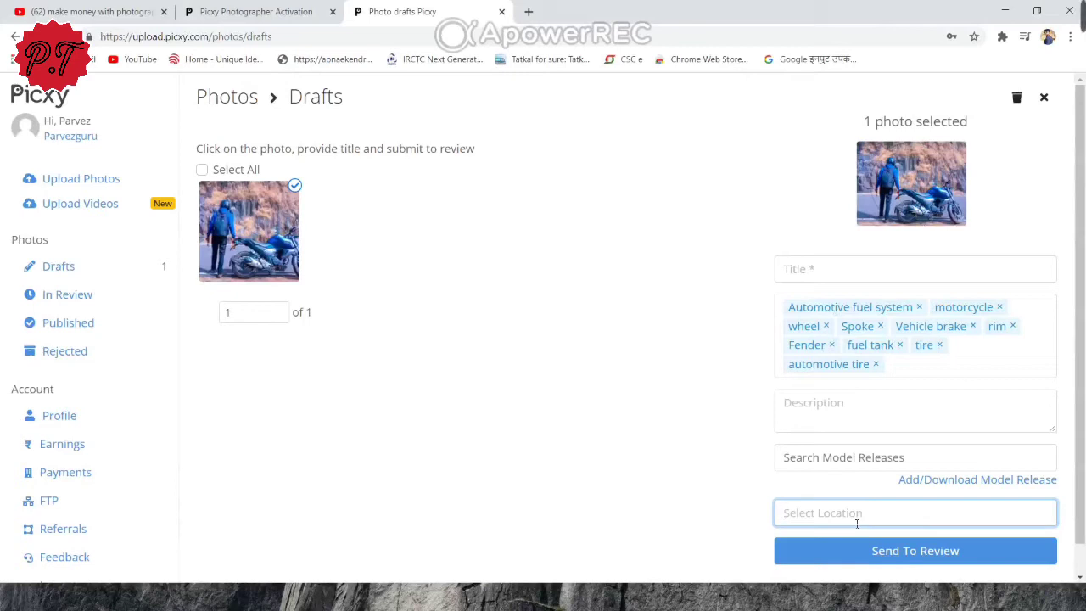
text(pune)
click(818, 268)
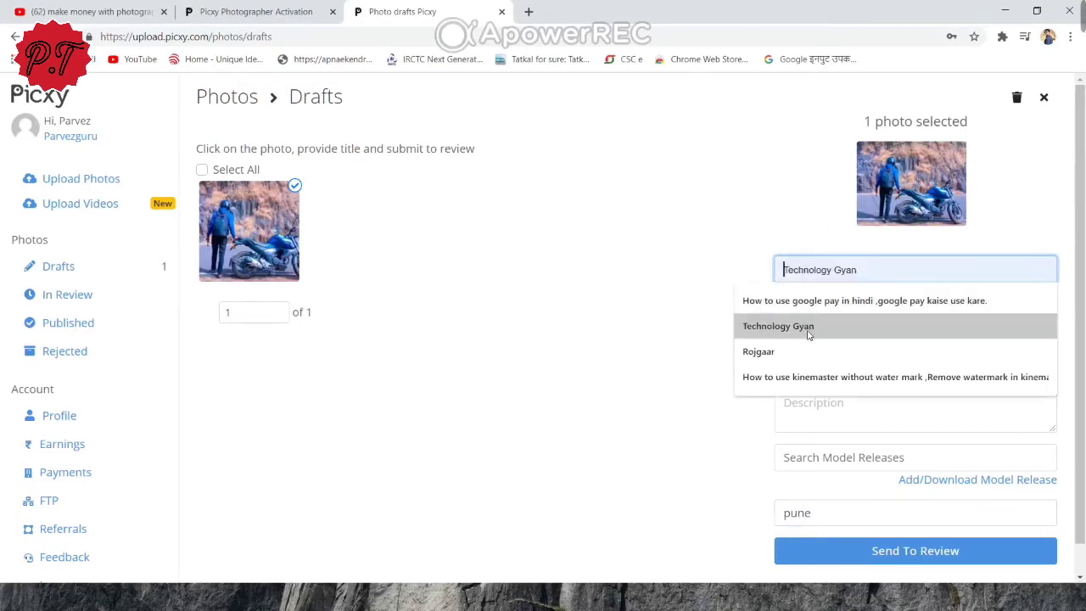
click(651, 338)
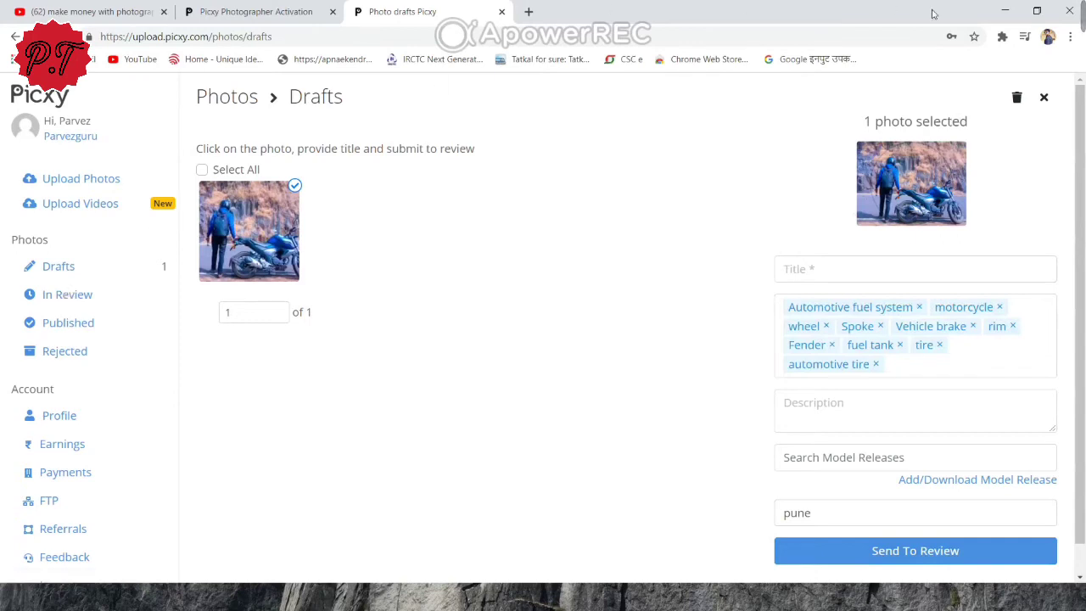
mouse_move(940, 10)
click(769, 17)
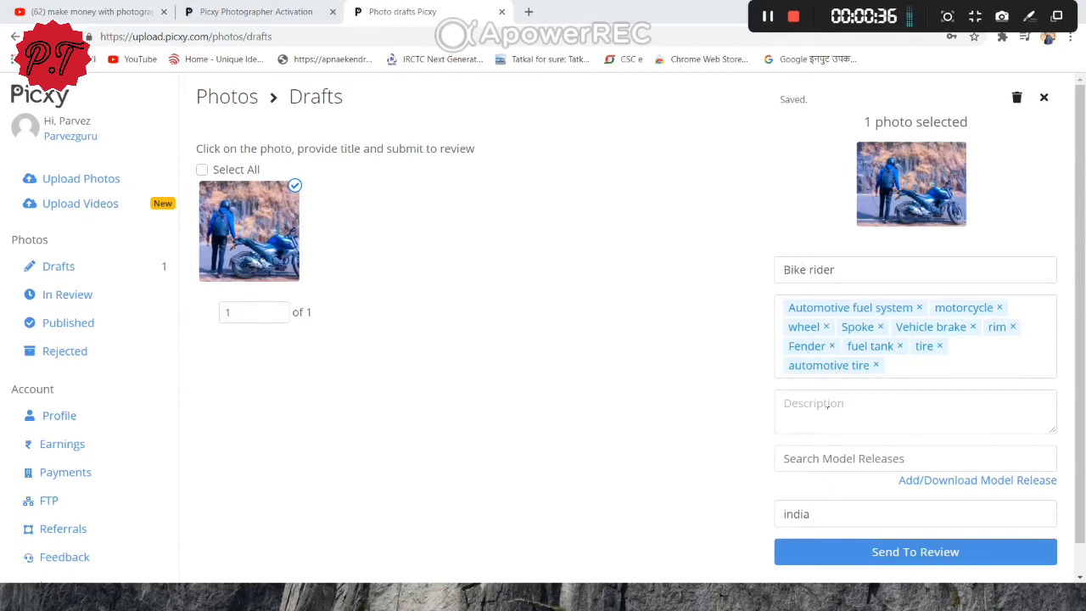
click(850, 548)
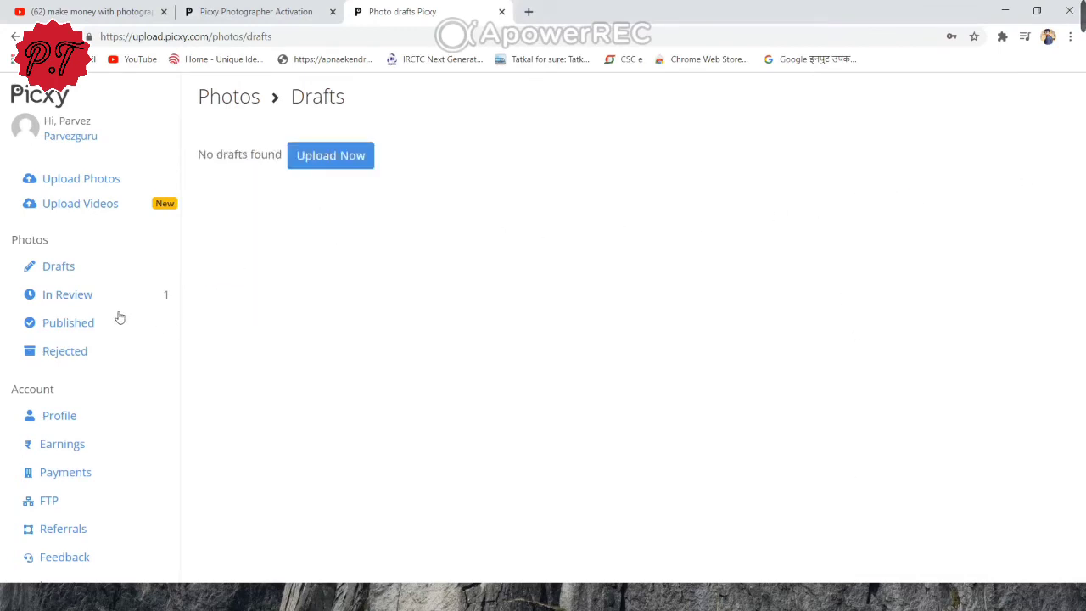
- Check the In Review, Published and Rejected photo sections for the submitted photo's status
click(79, 299)
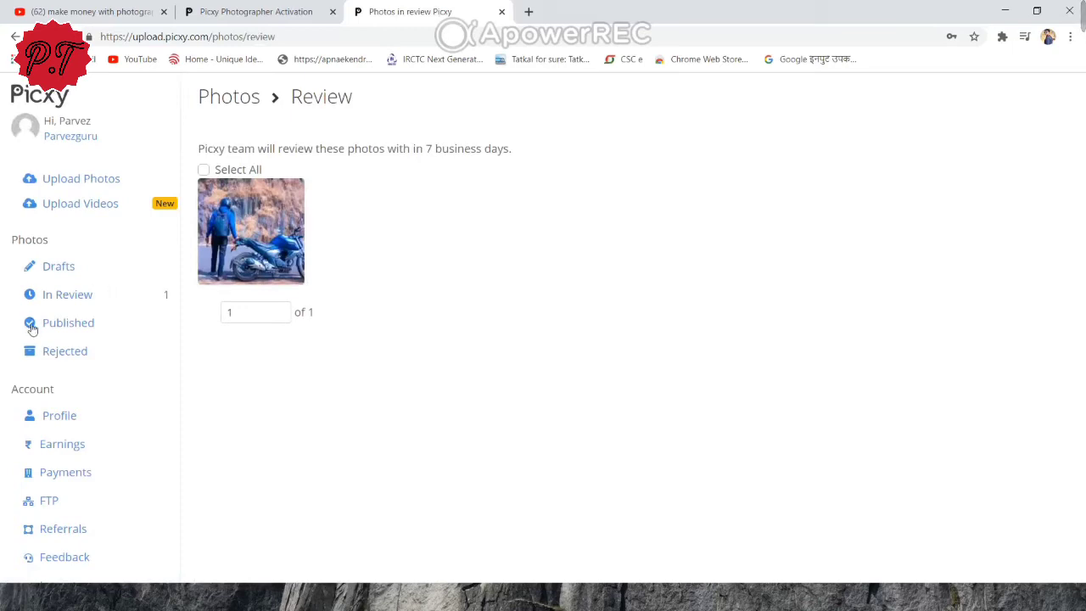
click(64, 331)
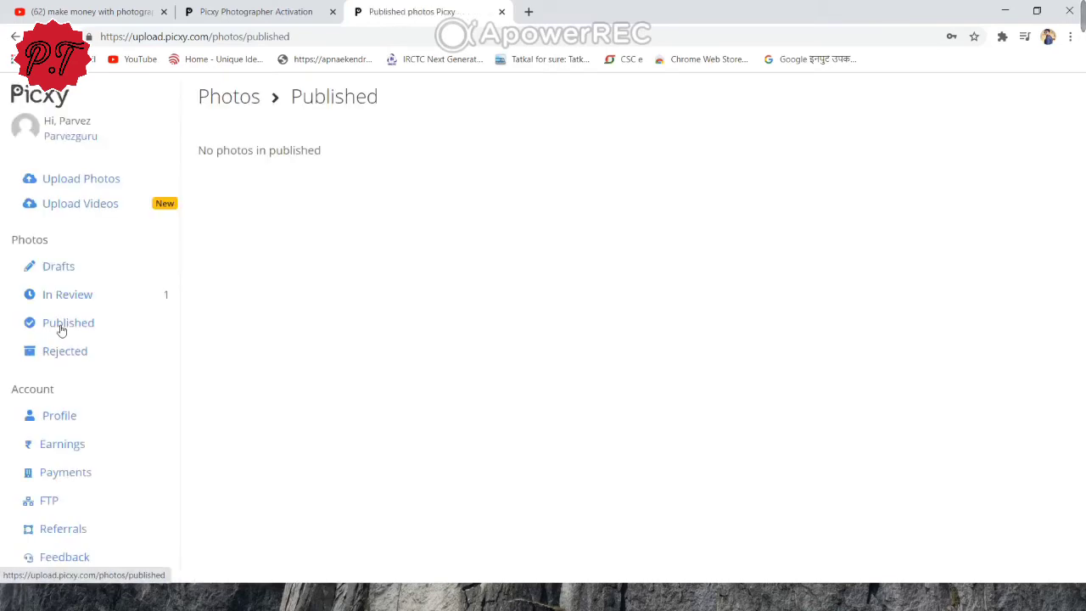
mouse_move(758, 27)
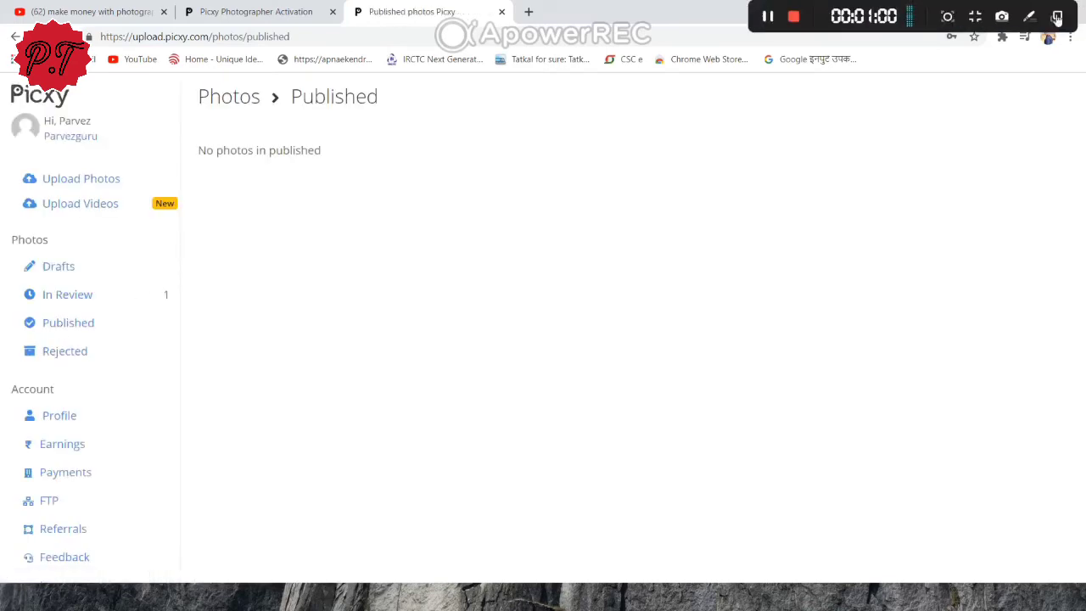
click(768, 17)
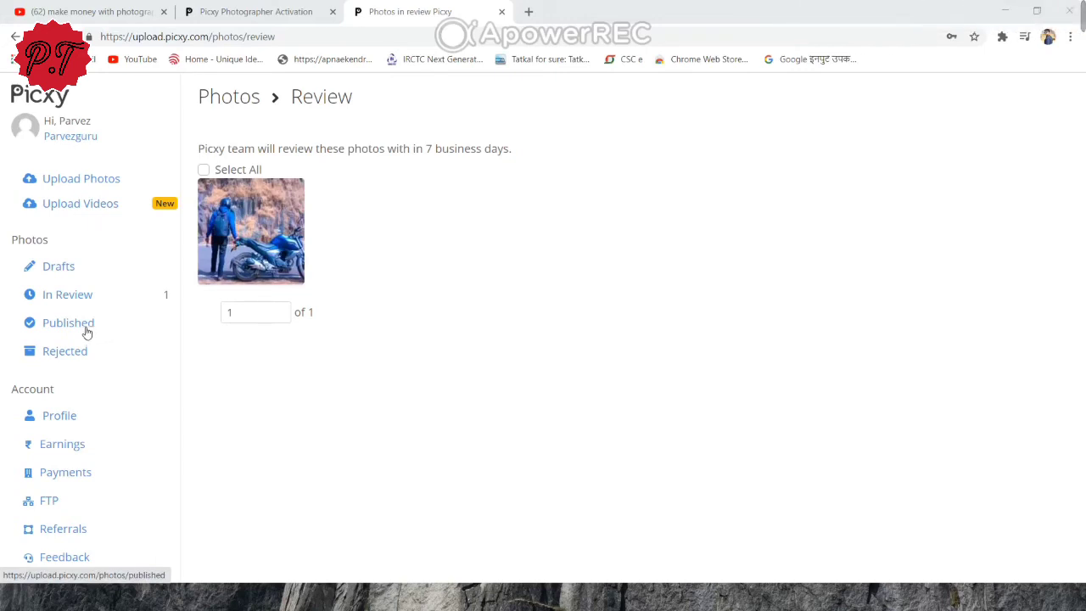
click(85, 330)
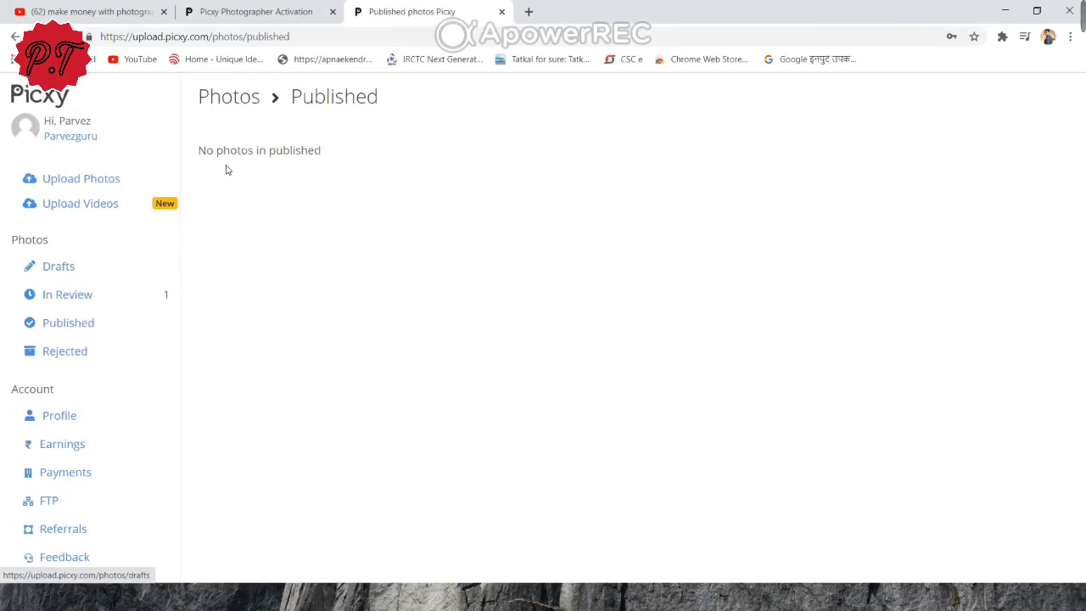
click(86, 301)
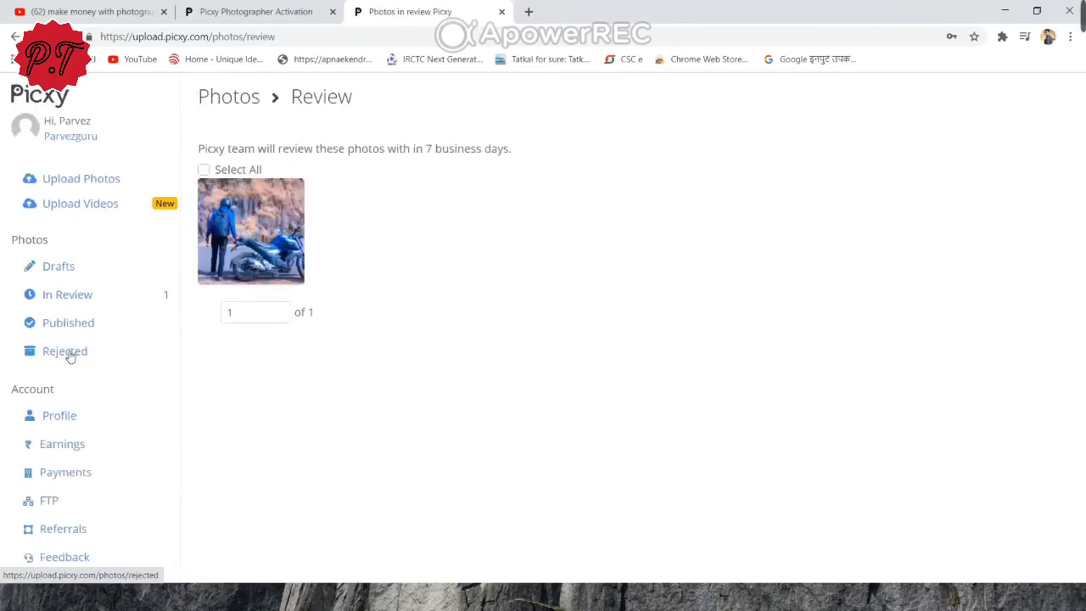
click(69, 359)
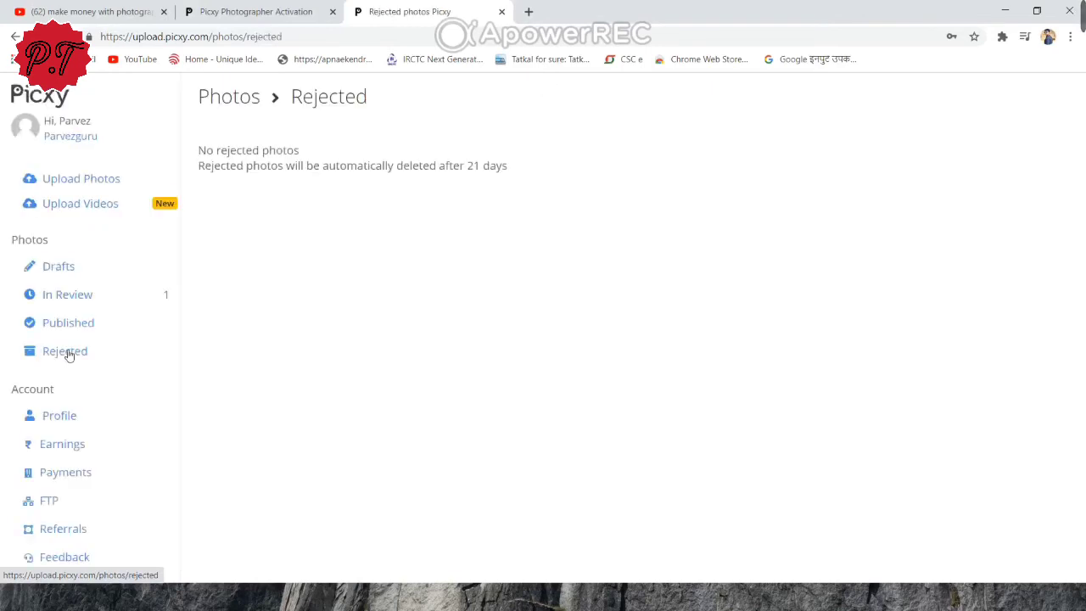
click(74, 300)
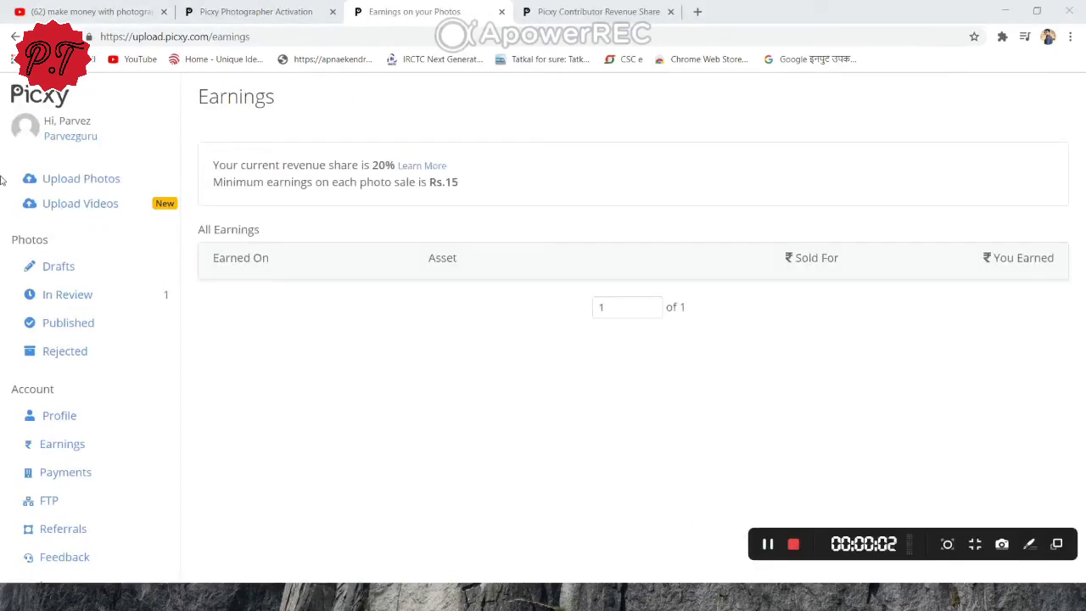
- Revisit the Upload Photos page, and look through the In Review and Rejected photo sections again
click(88, 181)
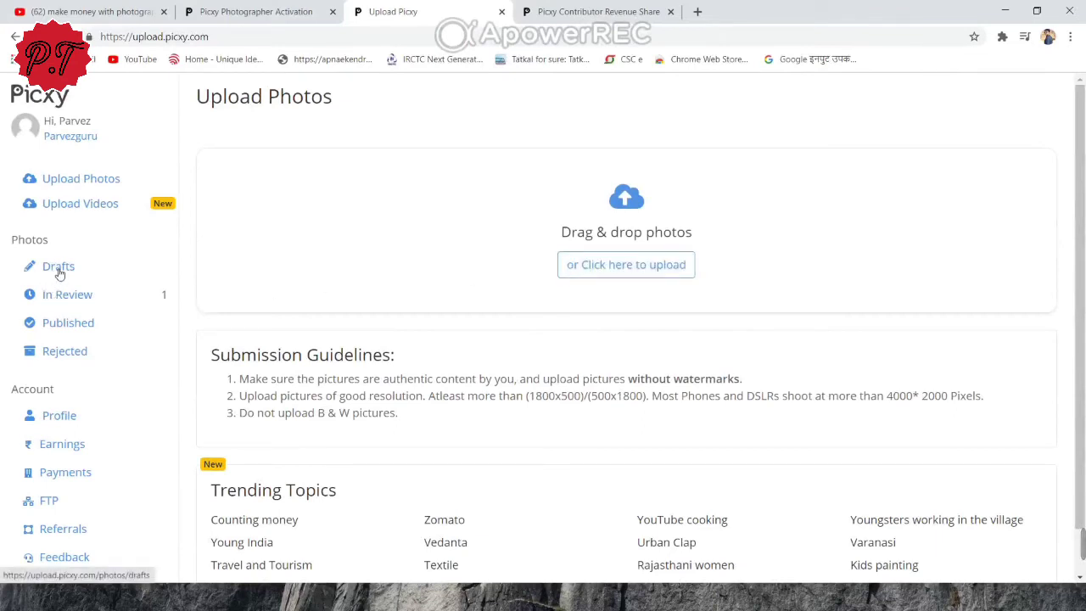
click(121, 303)
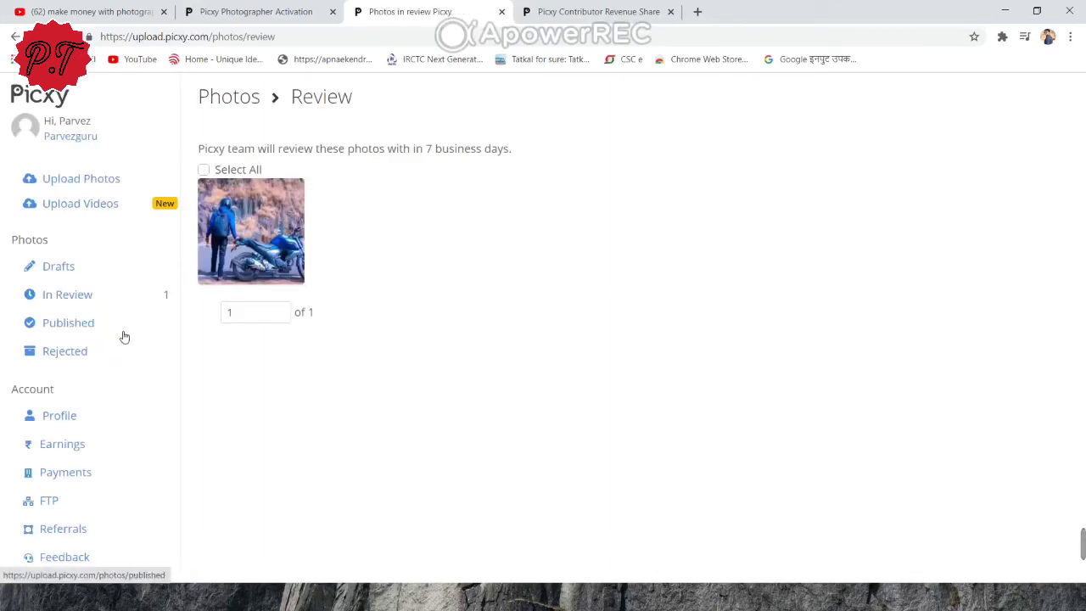
click(74, 359)
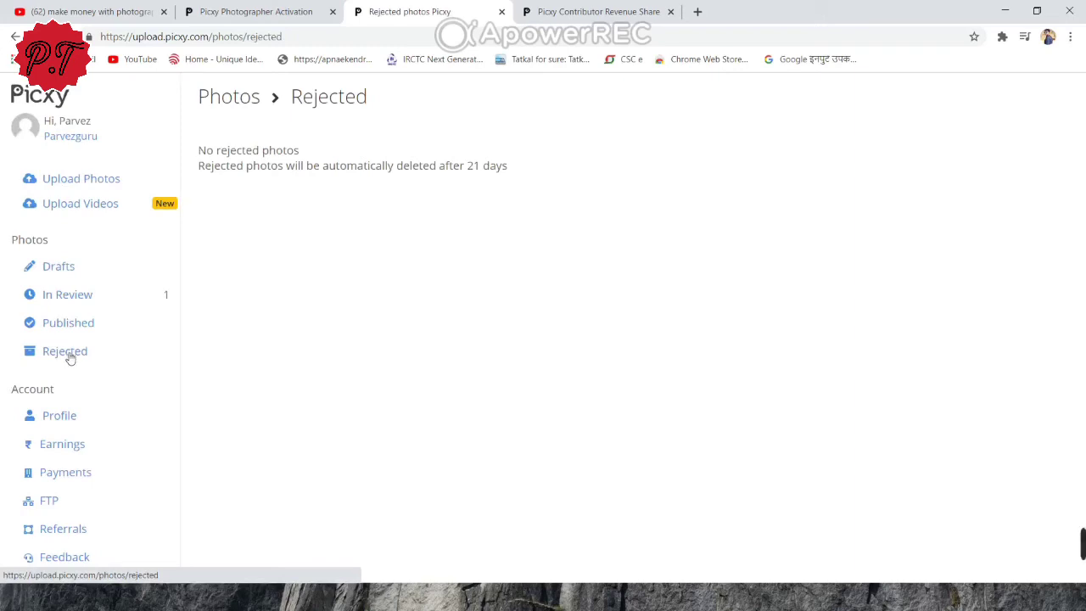
- View the account's Earnings and Payments pages, and read the Contributor Revenue Share tables linked from the Earnings page
click(57, 446)
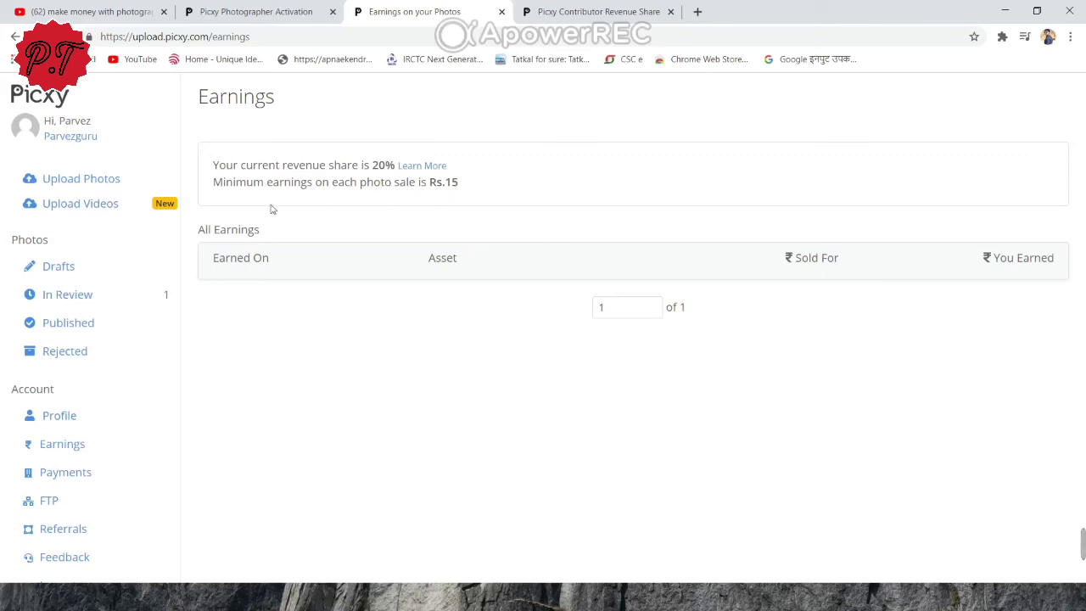
click(75, 475)
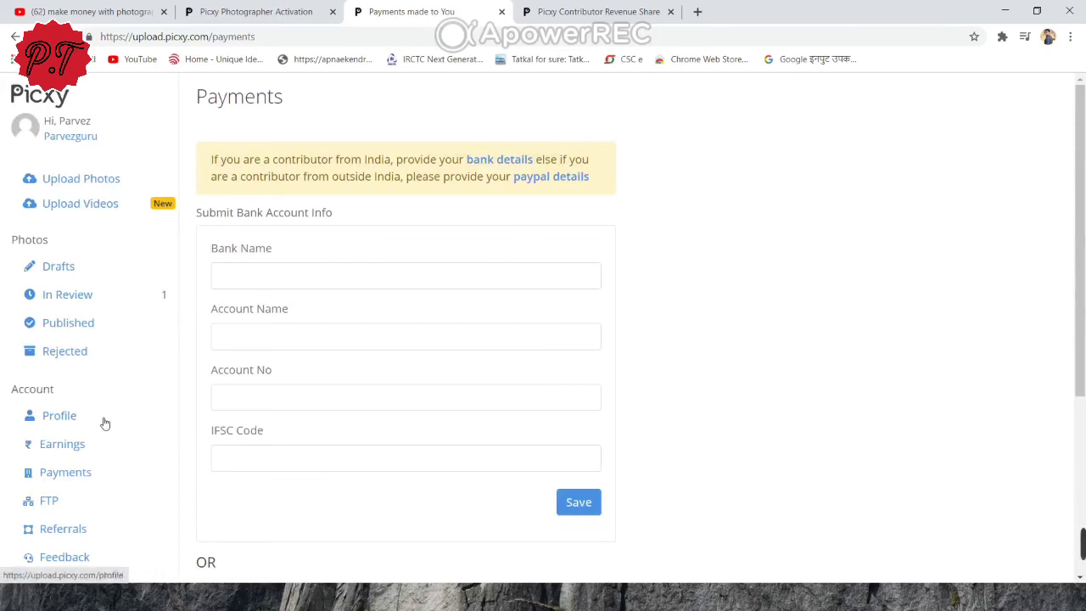
click(78, 453)
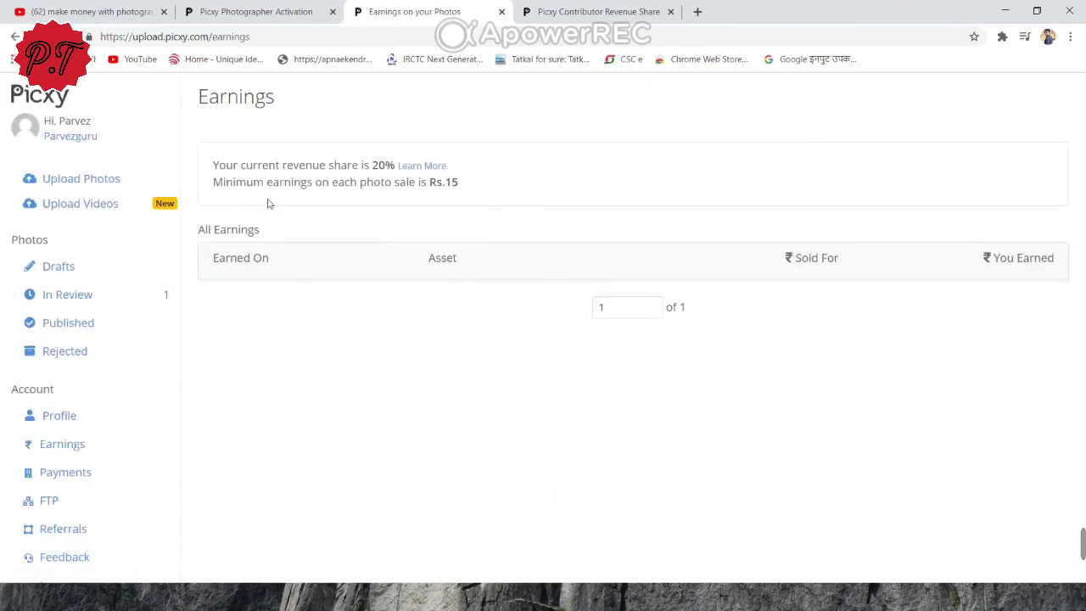
click(417, 172)
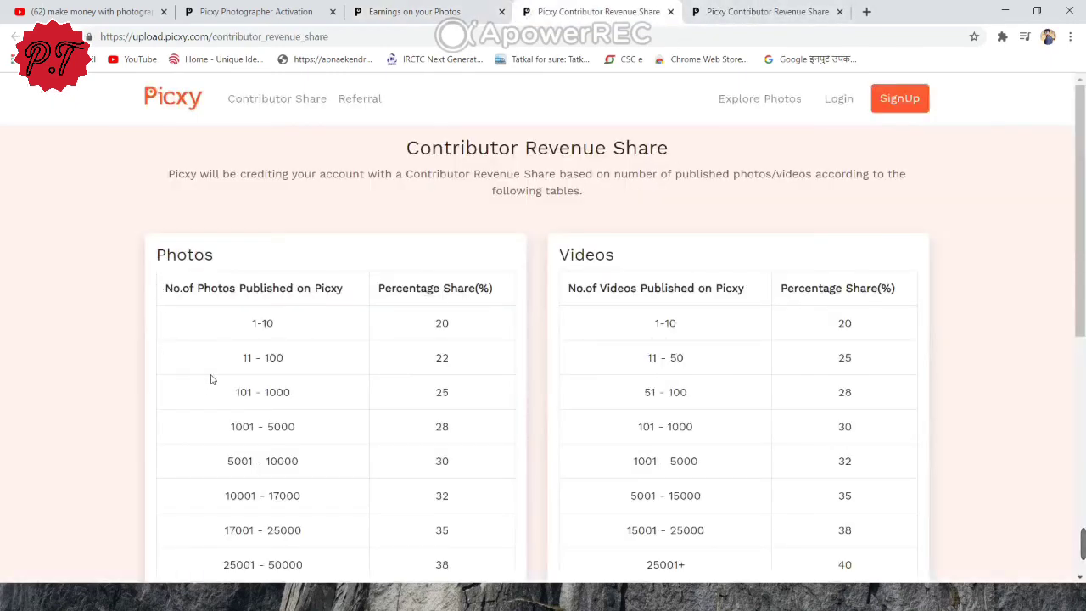
scroll(287, 287, down, 1)
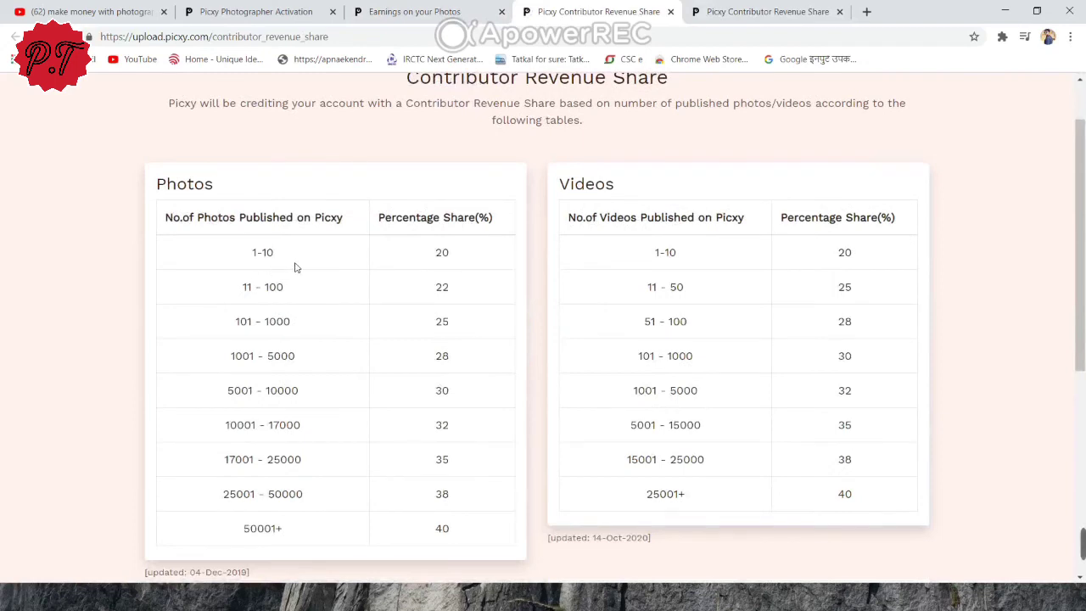